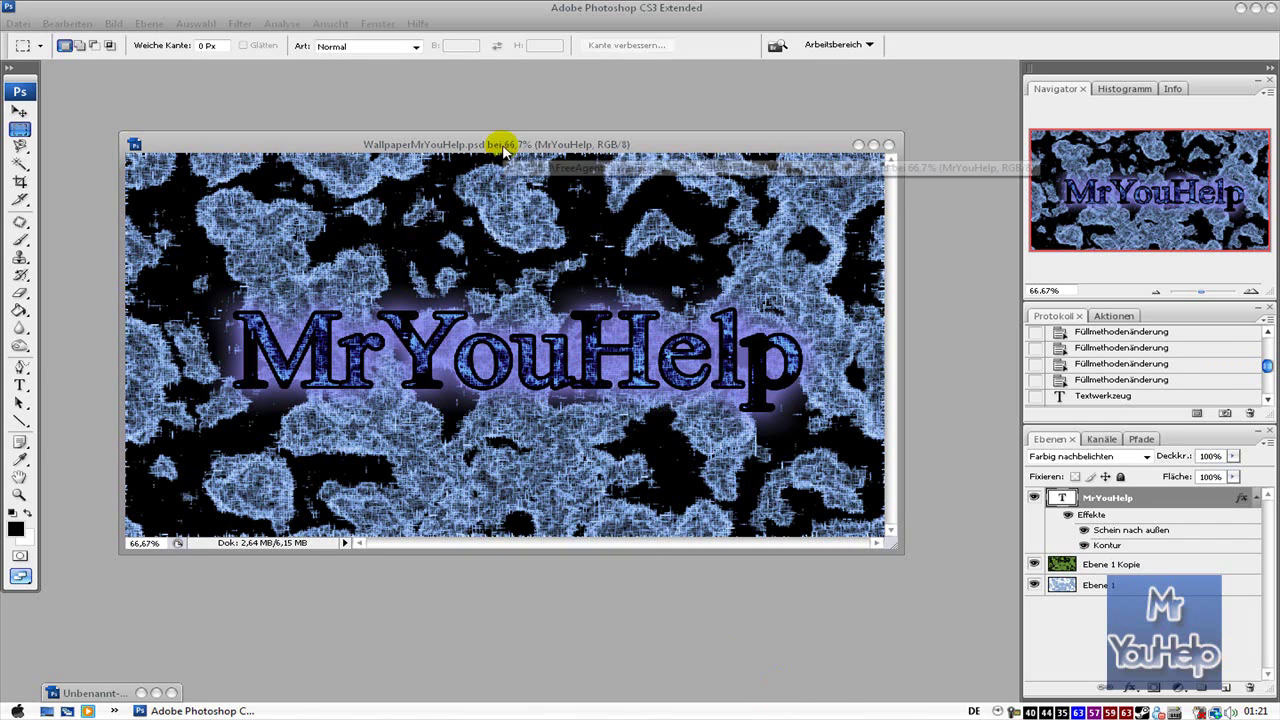
- Reposition the finished wallpaper's window and clear a temporary rectangular selection
drag(507, 147, 537, 154)
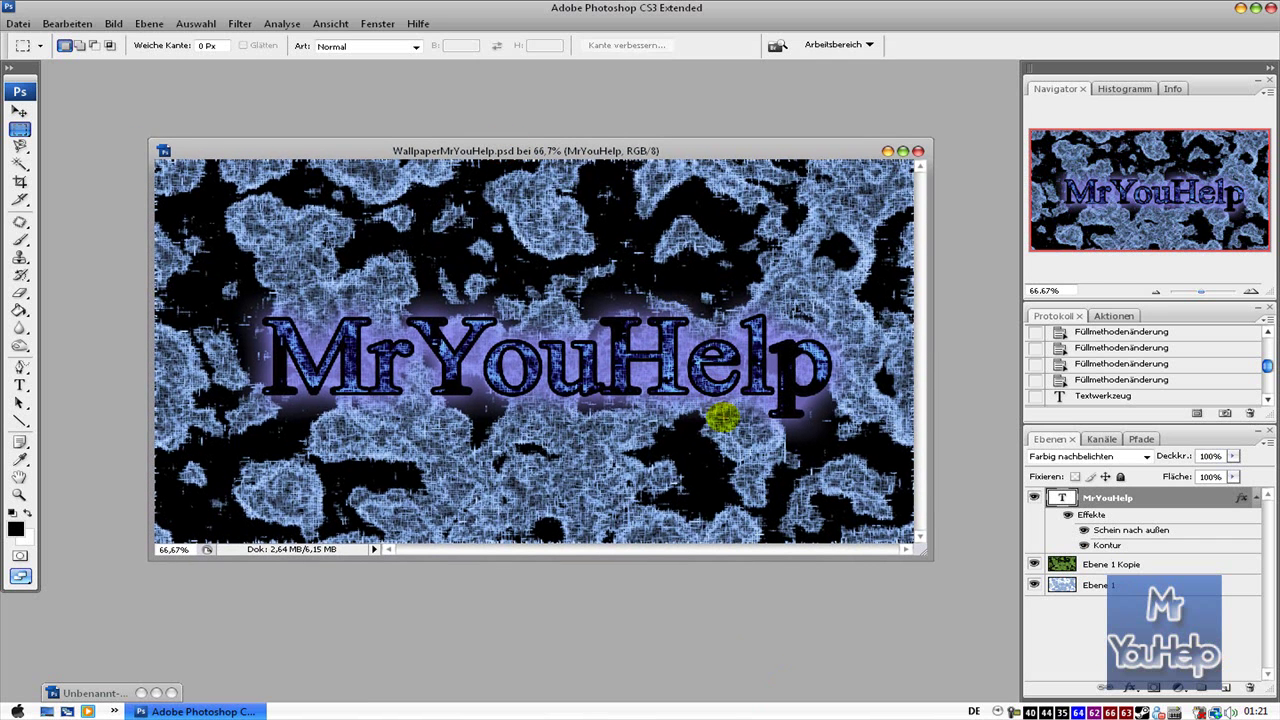
drag(897, 520, 170, 197)
key(ctrl+d)
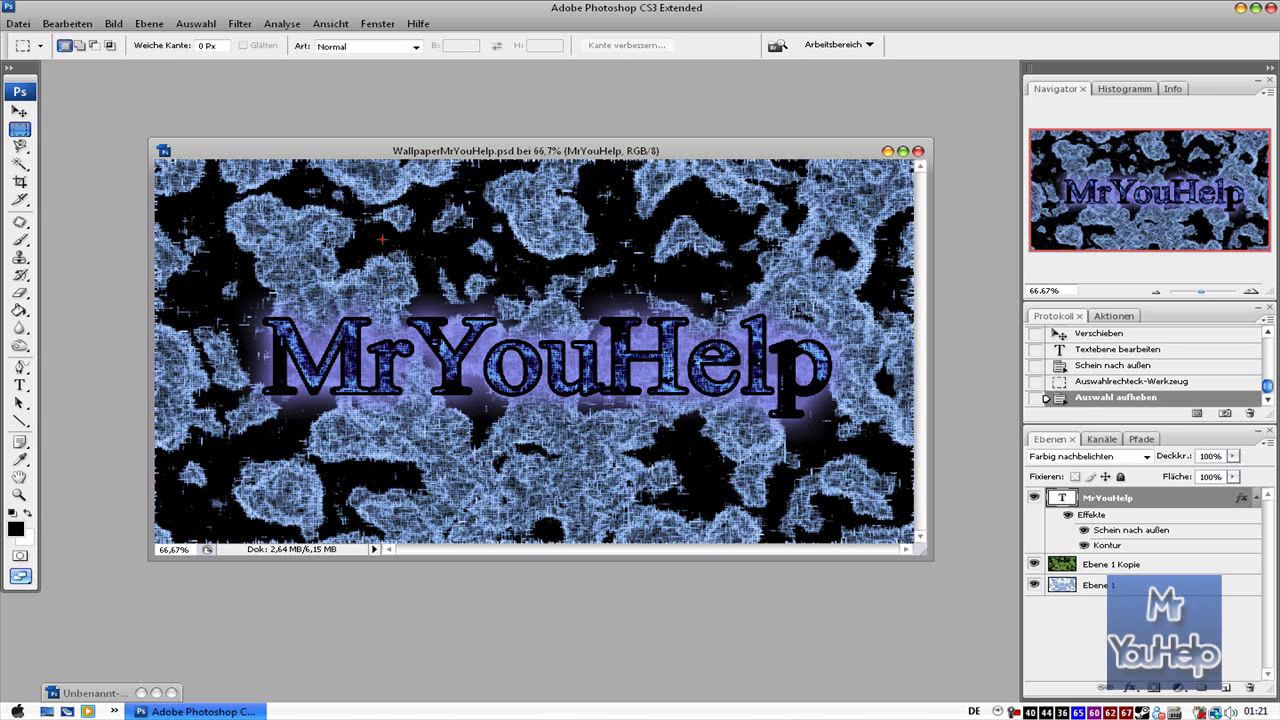
- Create a new 1440 × 900 pixel document with a transparent background
click(18, 23)
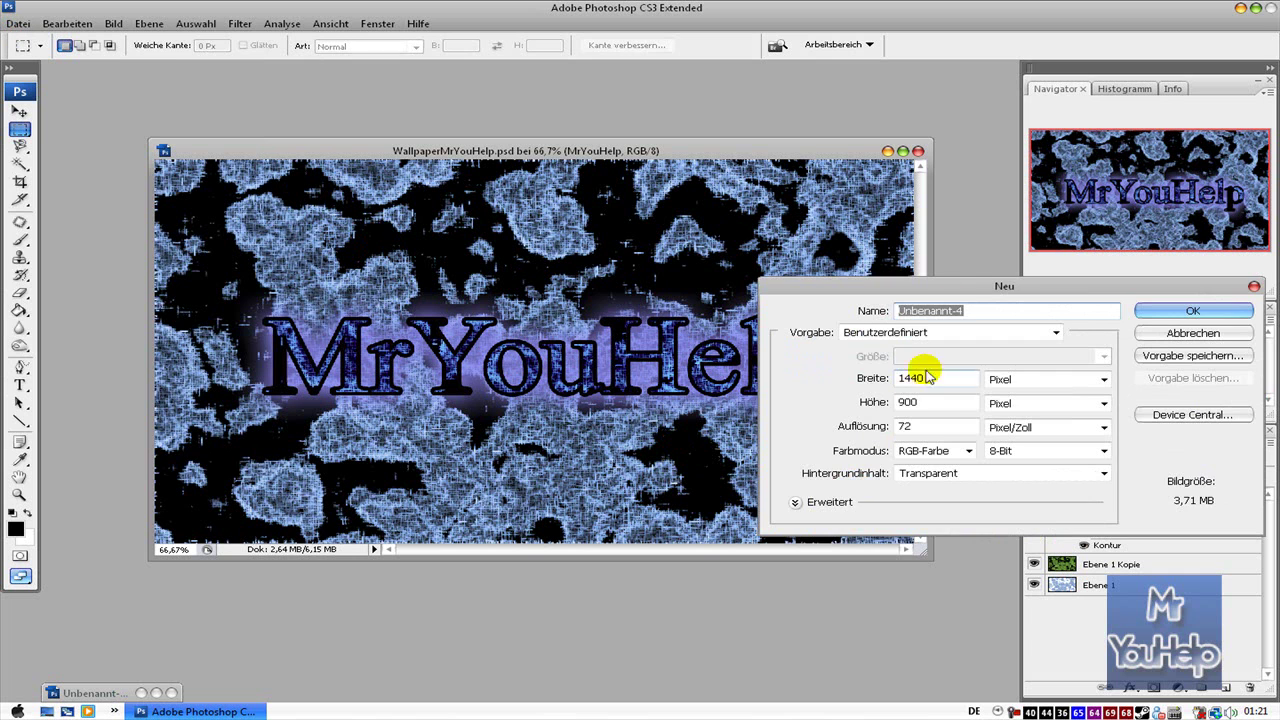
drag(953, 288, 892, 270)
click(886, 362)
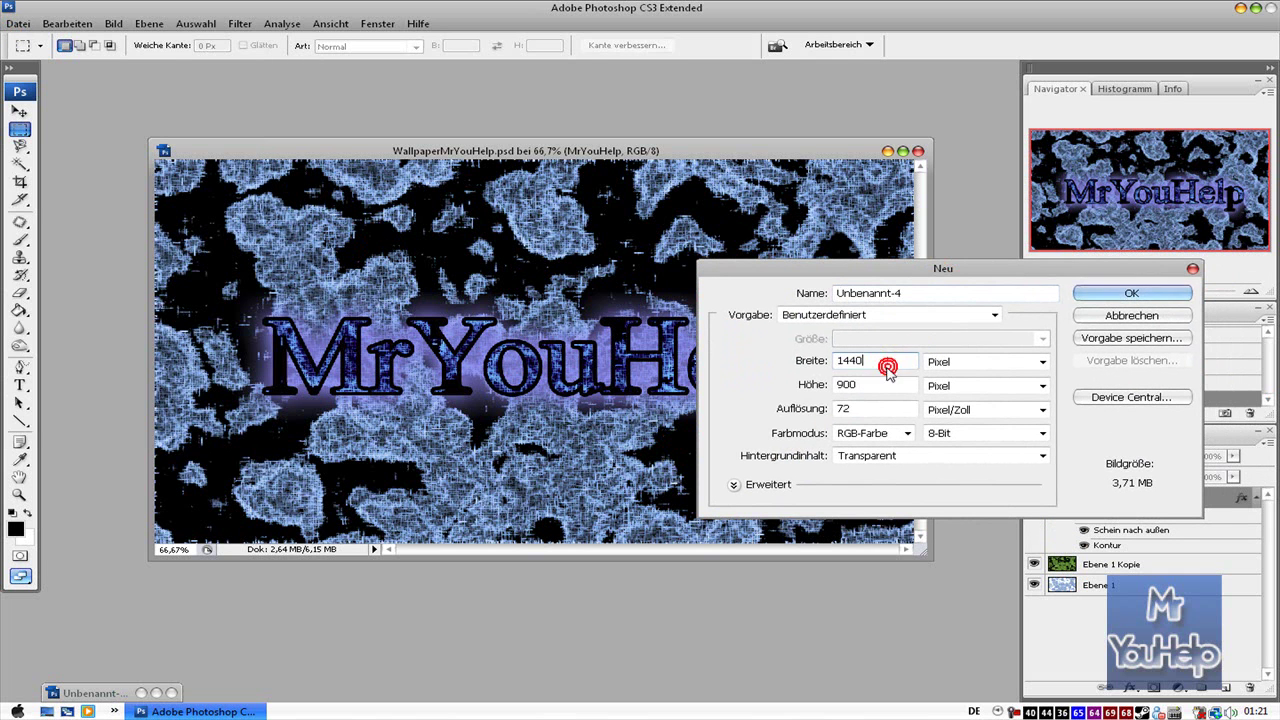
click(1133, 294)
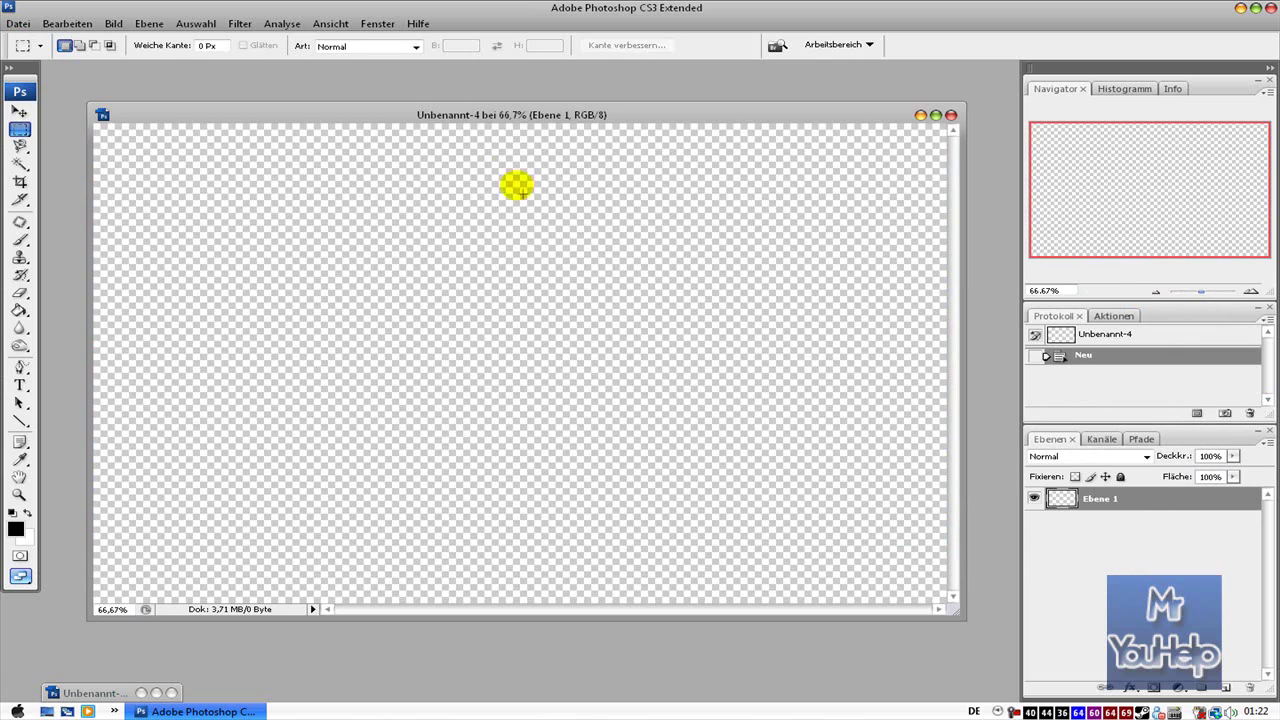
- Minimize the finished wallpaper and maximize the new Unbenannt-4 window
drag(530, 115, 623, 257)
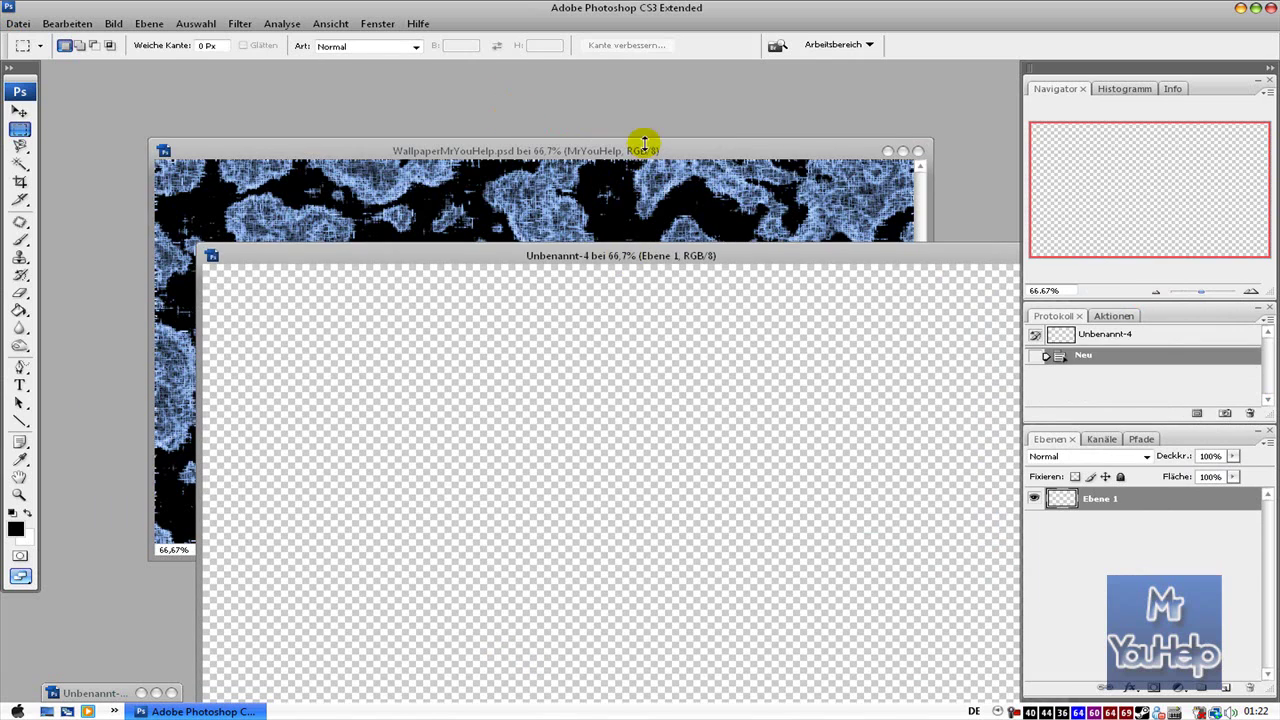
click(645, 142)
click(885, 150)
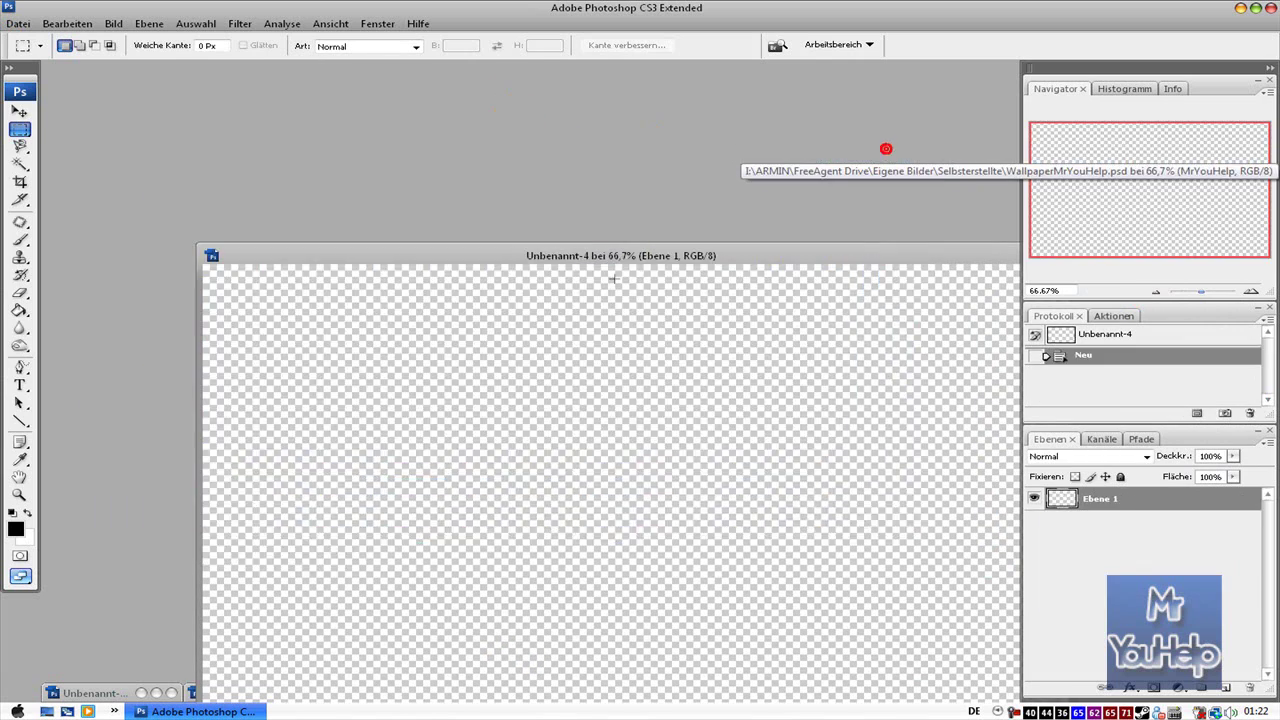
double_click(645, 256)
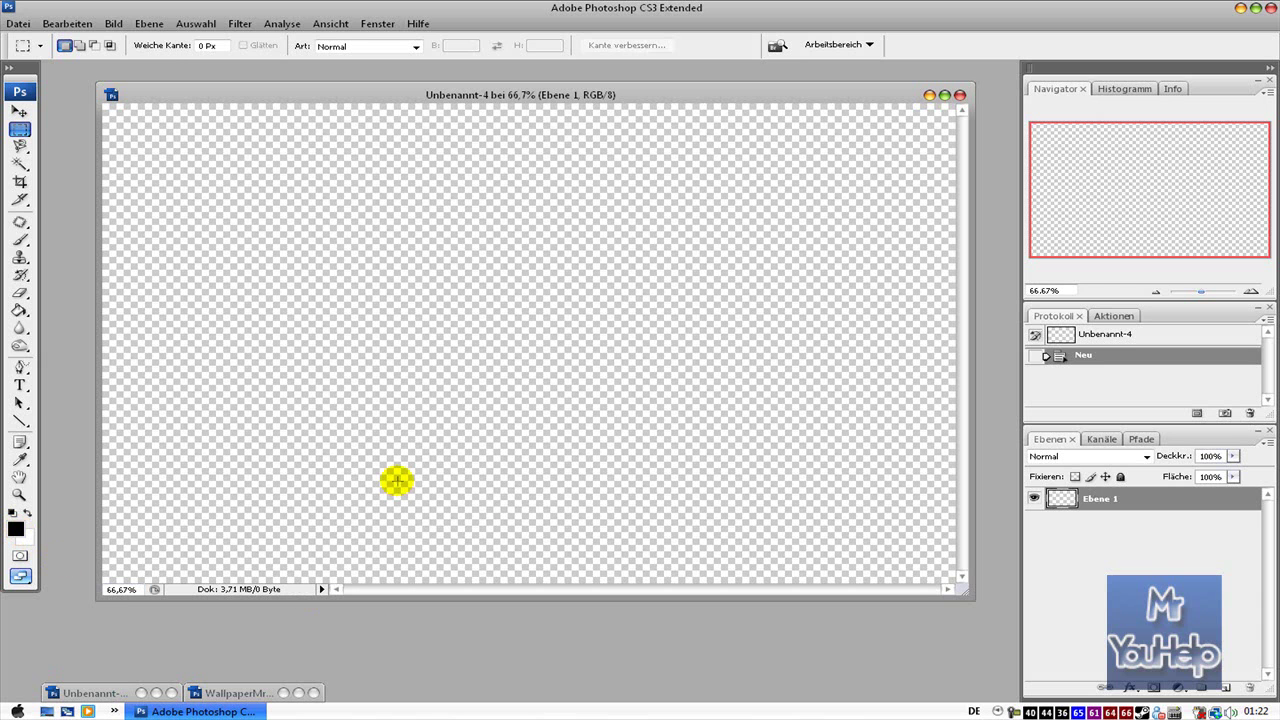
- Render Clouds, then apply Difference Clouds several times, undoing the last extra pass
click(241, 23)
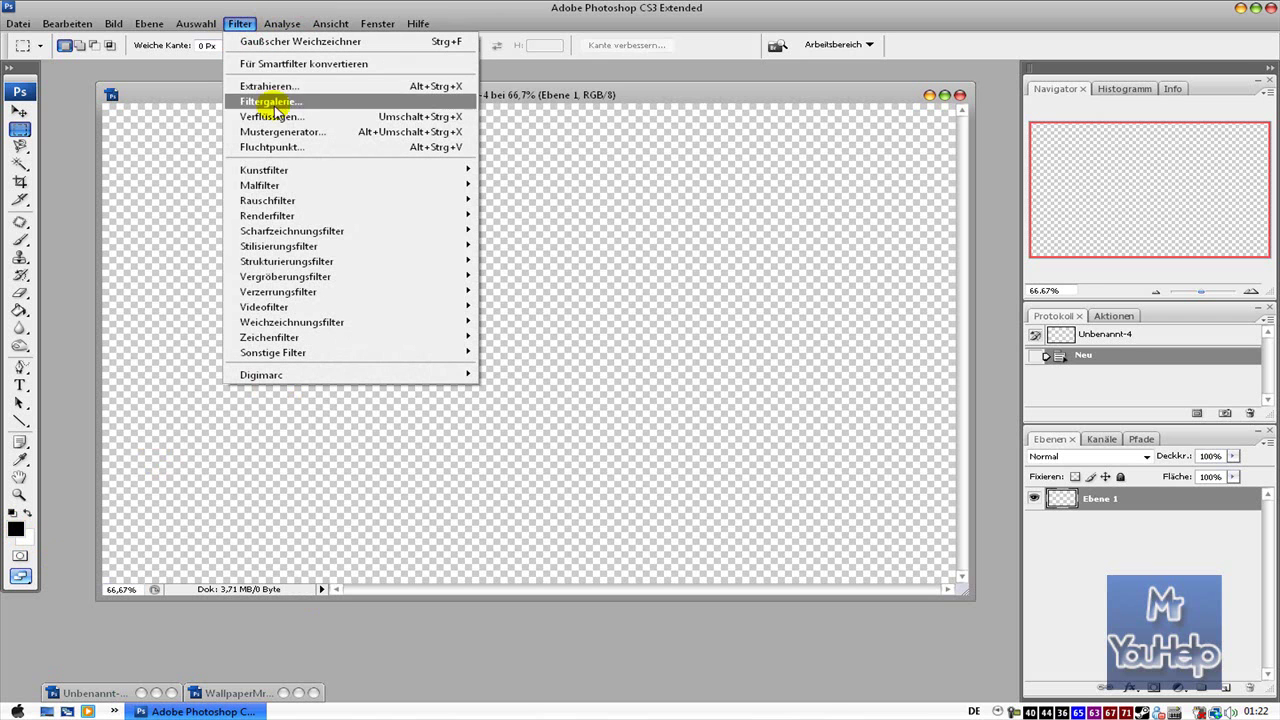
click(548, 274)
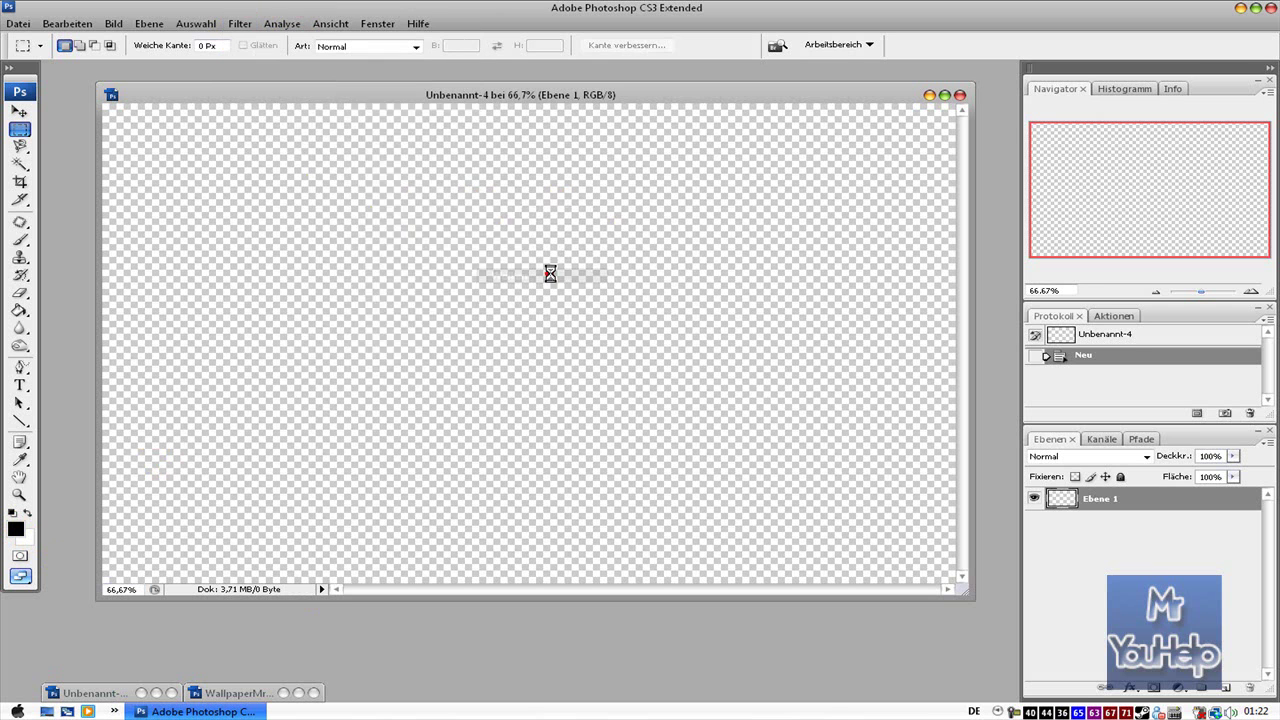
click(240, 23)
mouse_move(267, 215)
click(542, 248)
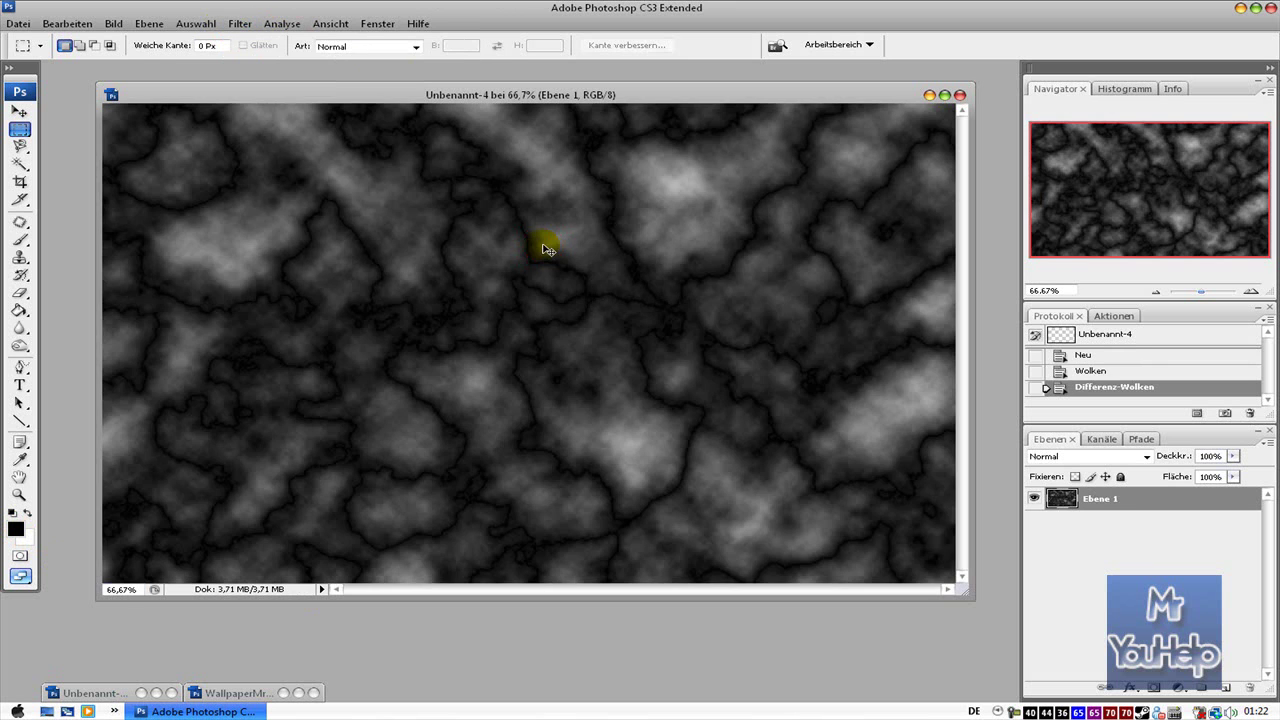
key(ctrl+f)
key(ctrl+f)
key(ctrl+f)
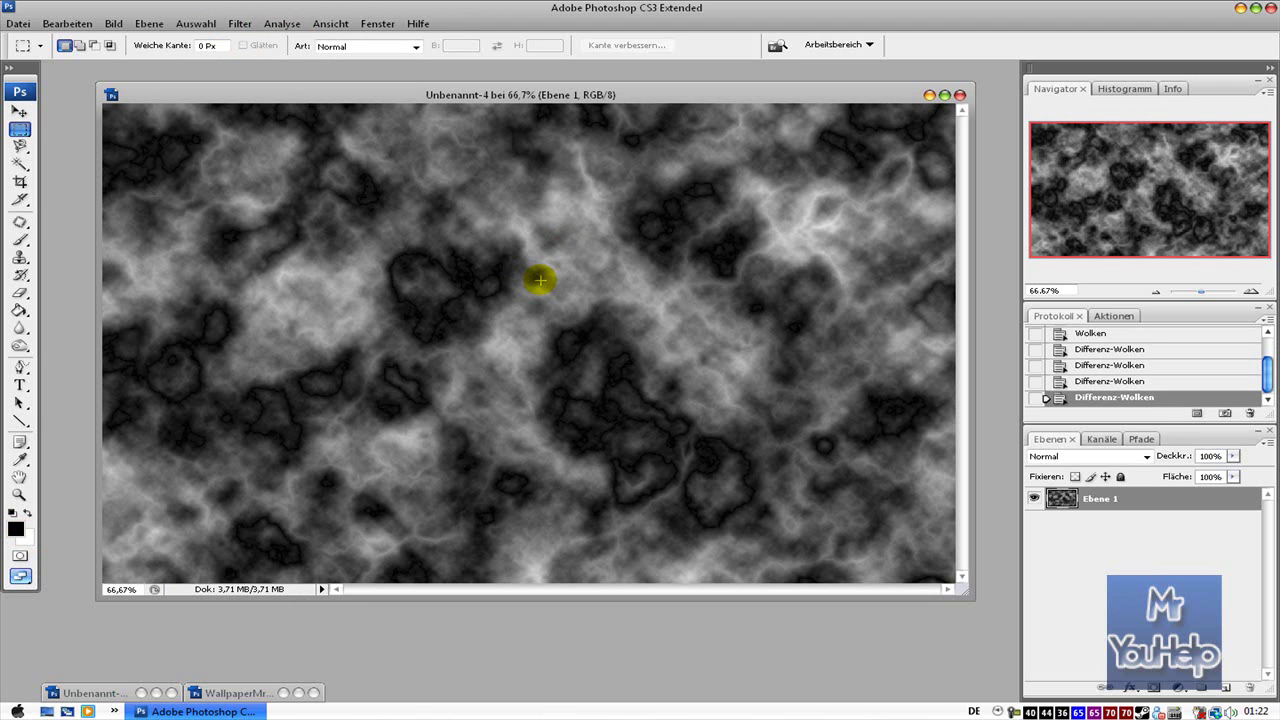
key(ctrl+z)
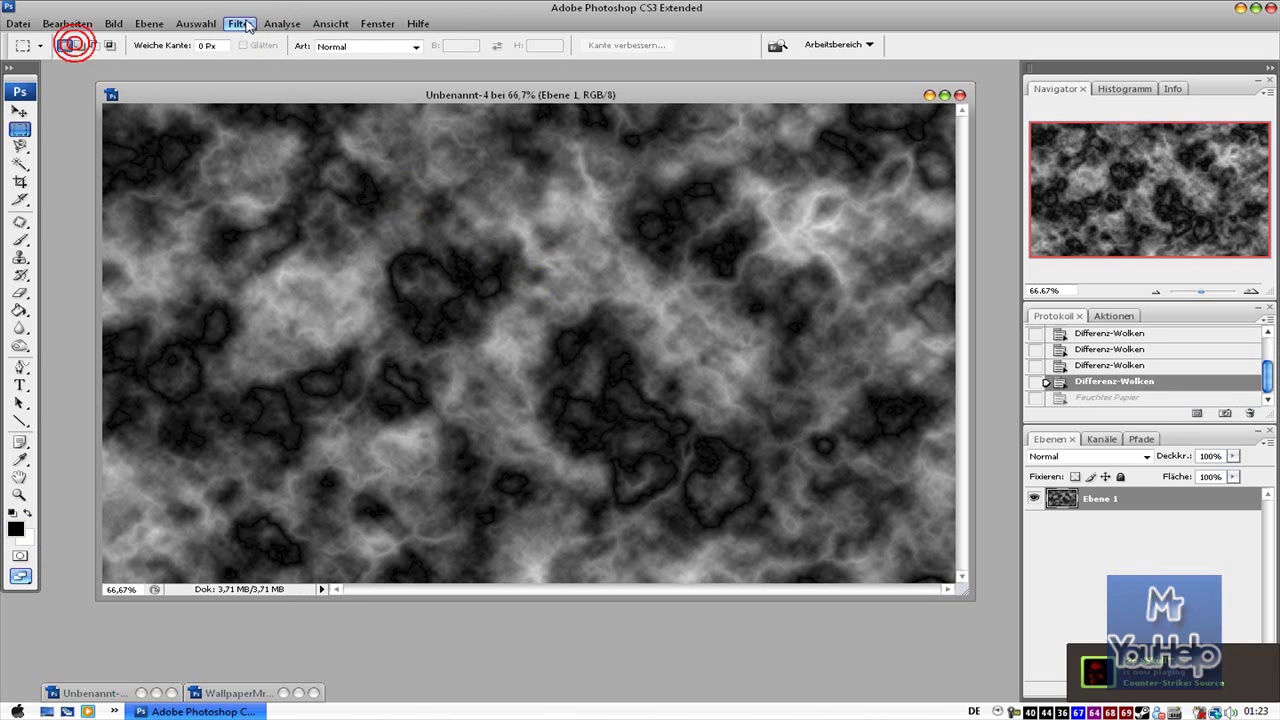
- Apply the Feuchtes Papier (Damp Paper) sketch filter, then Find Edges to the texture
click(240, 23)
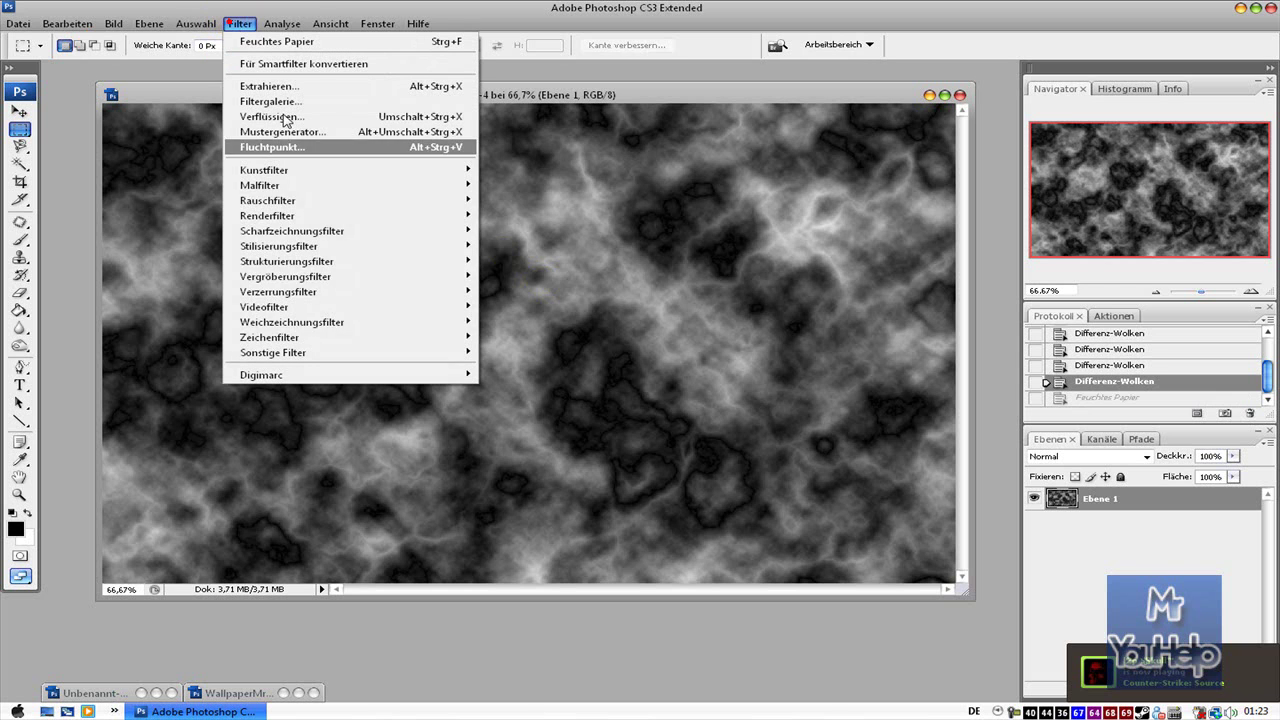
mouse_move(270, 337)
click(576, 382)
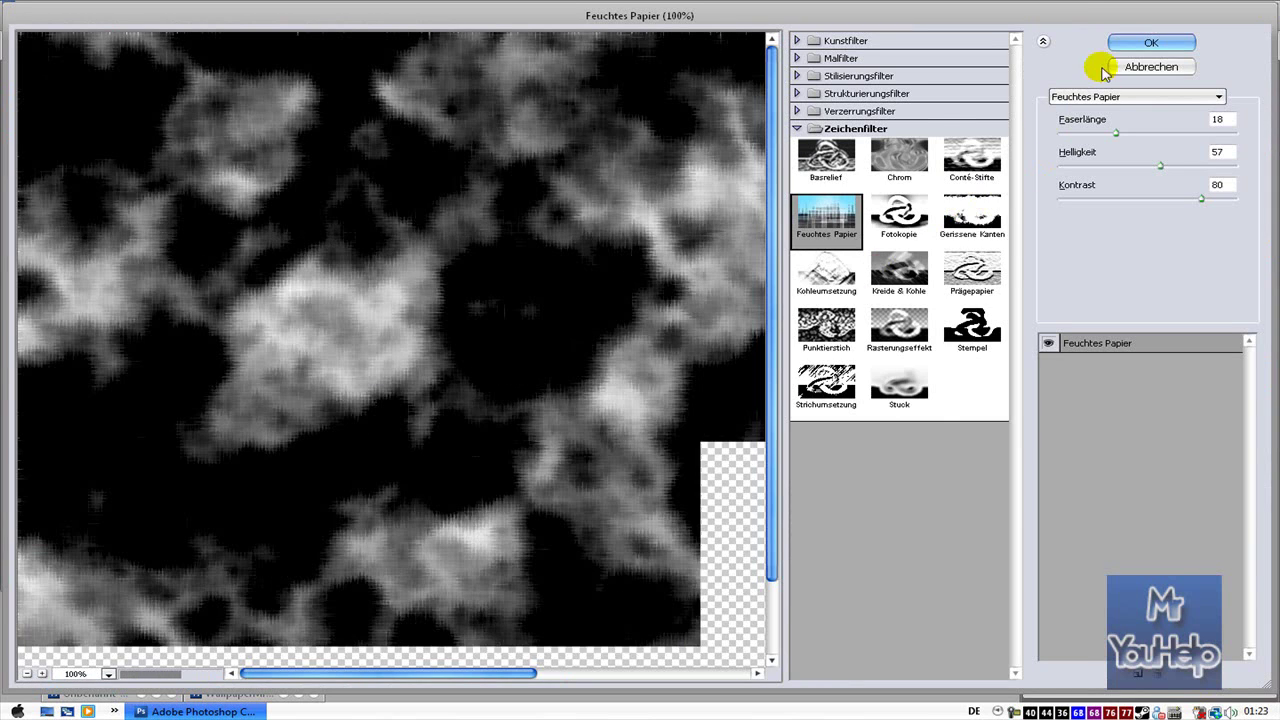
click(1125, 42)
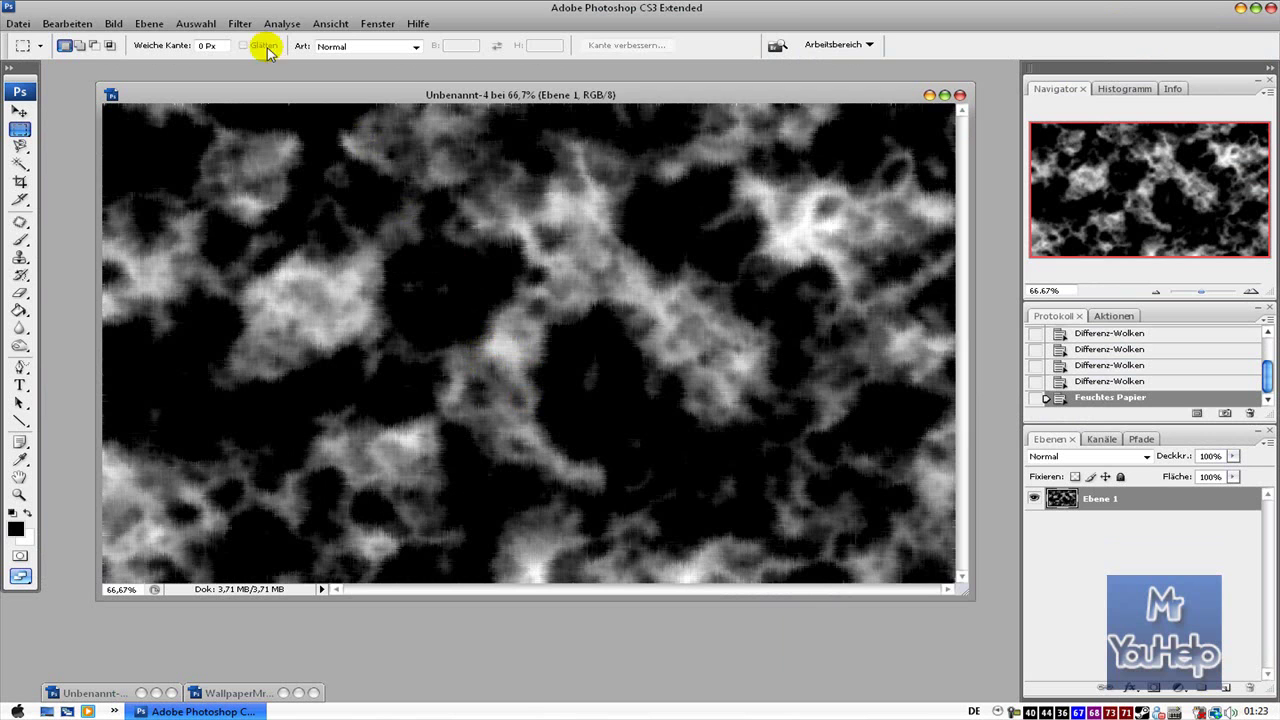
click(244, 24)
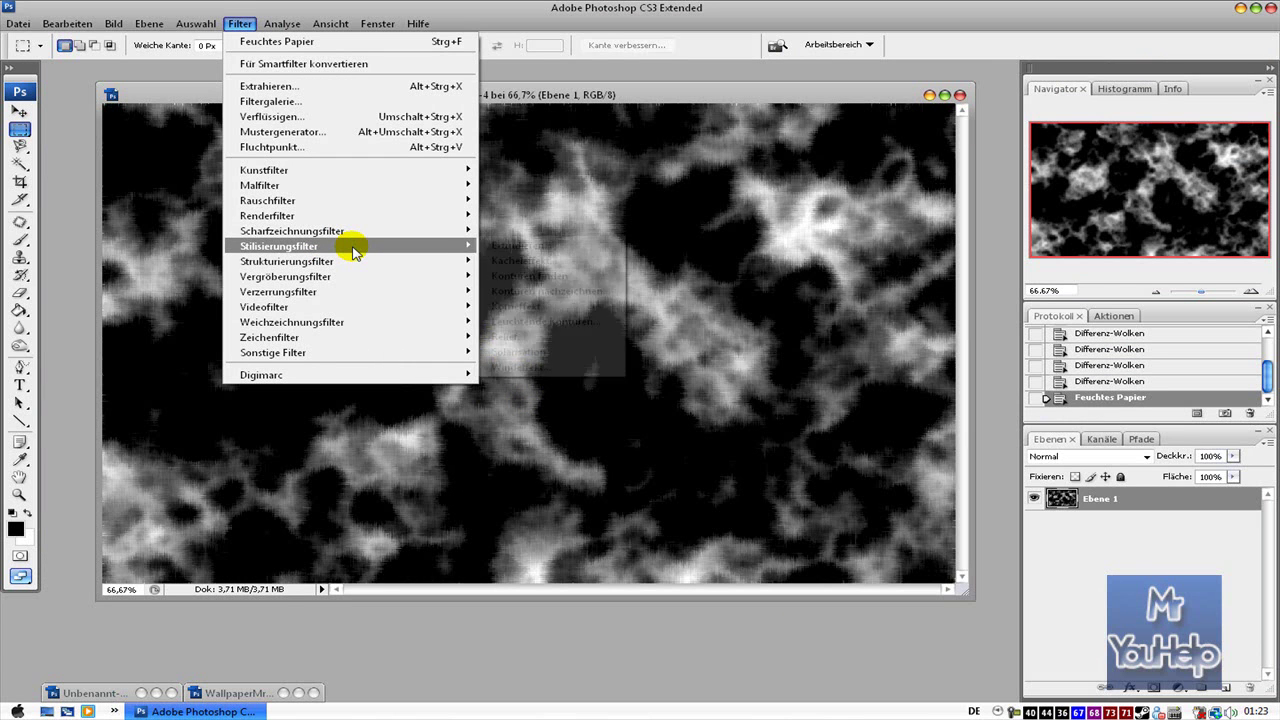
mouse_move(279, 246)
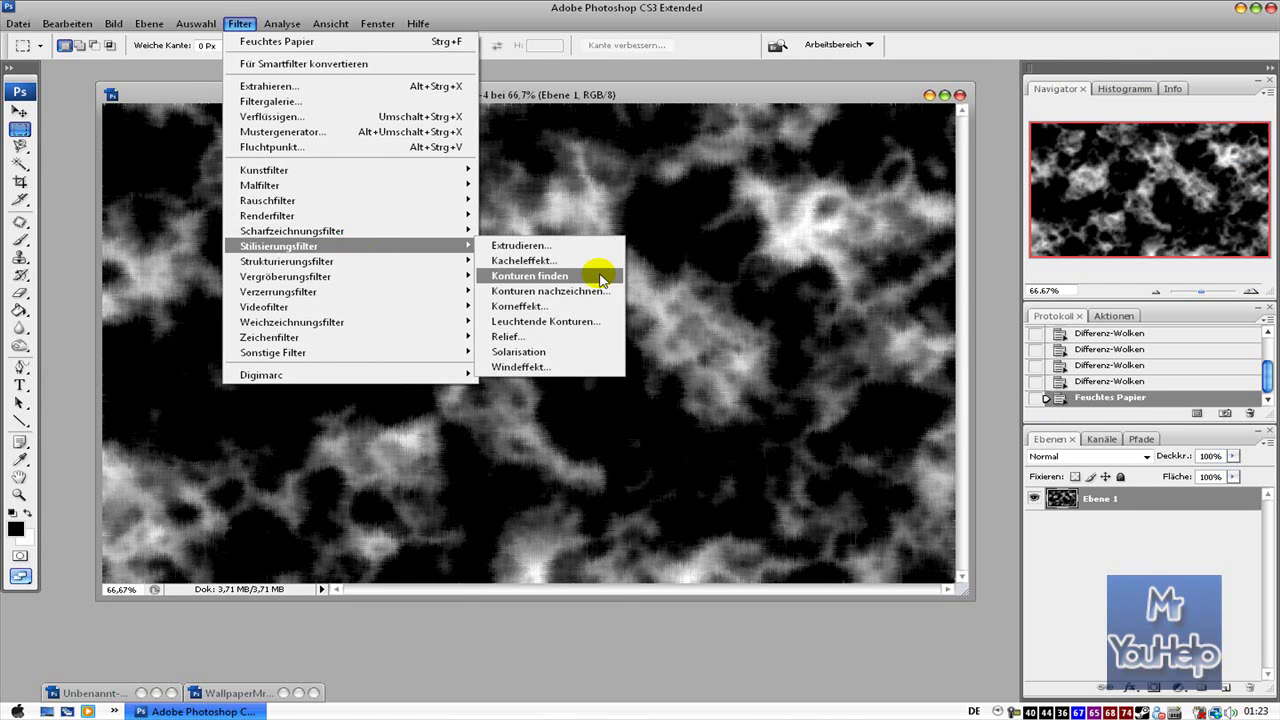
click(601, 279)
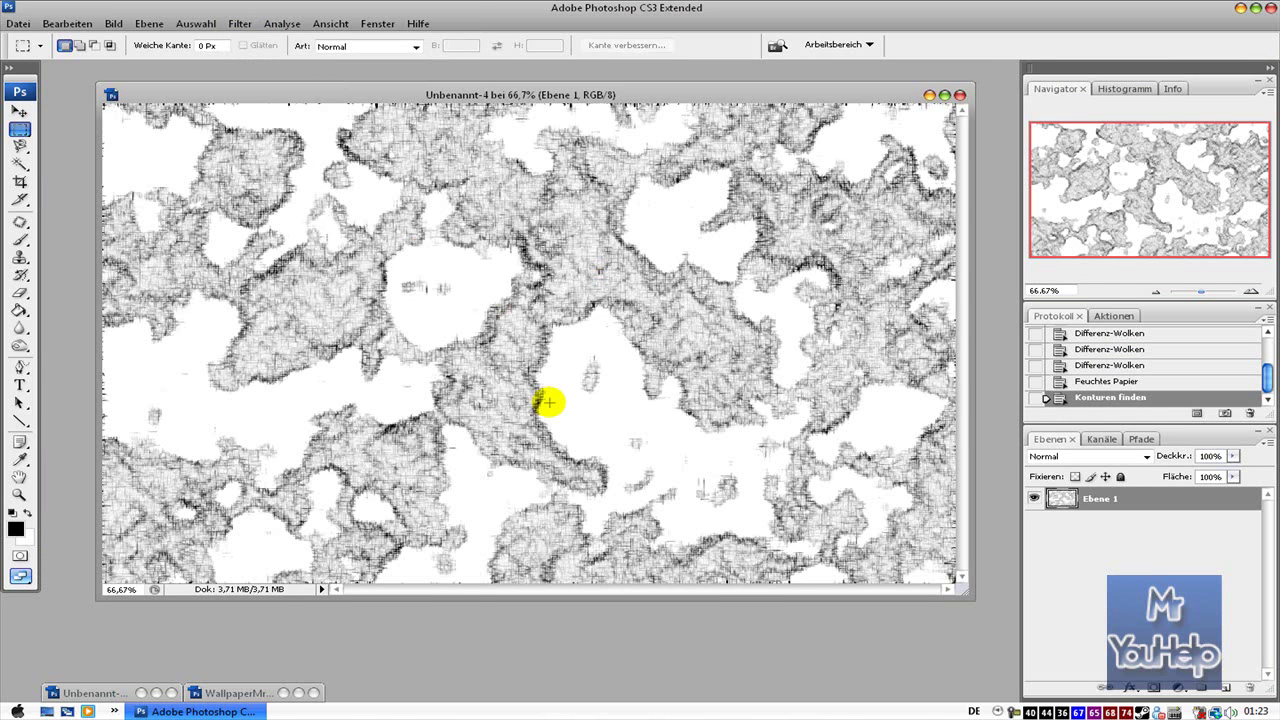
- Darken the traced texture by lowering Brightness in Brightness/Contrast
click(113, 23)
mouse_move(190, 64)
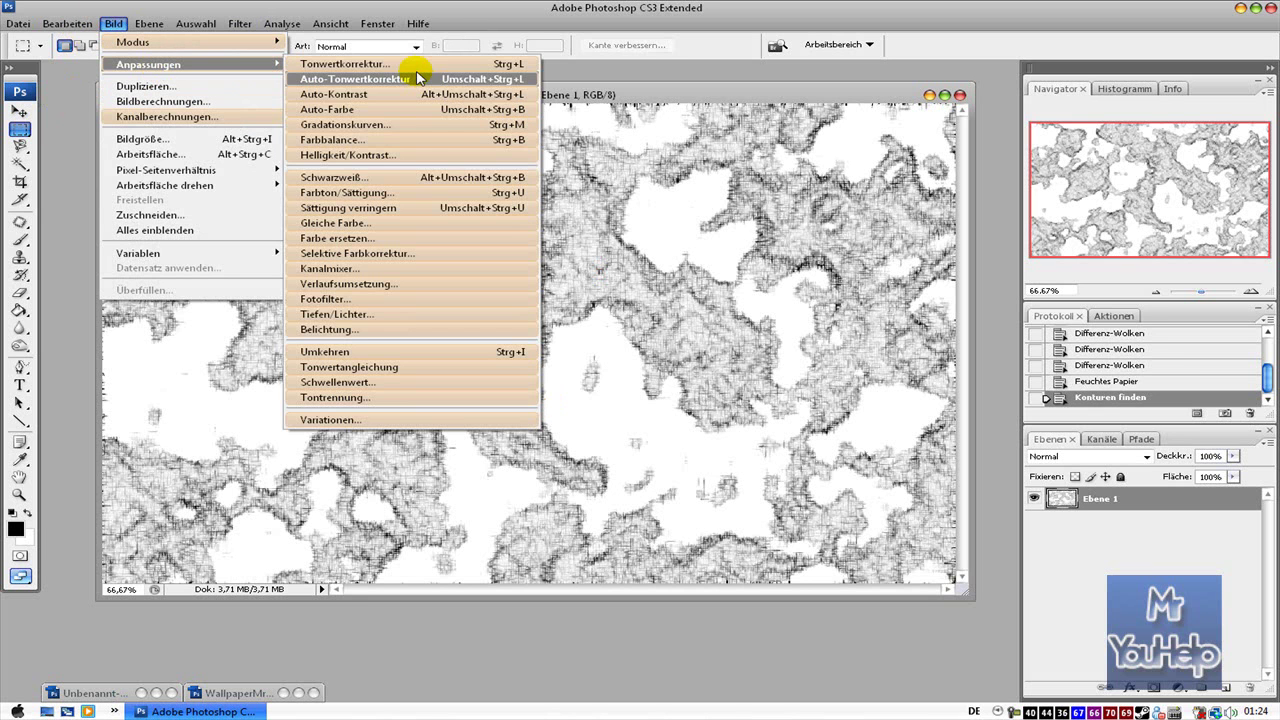
click(428, 156)
drag(941, 436, 916, 437)
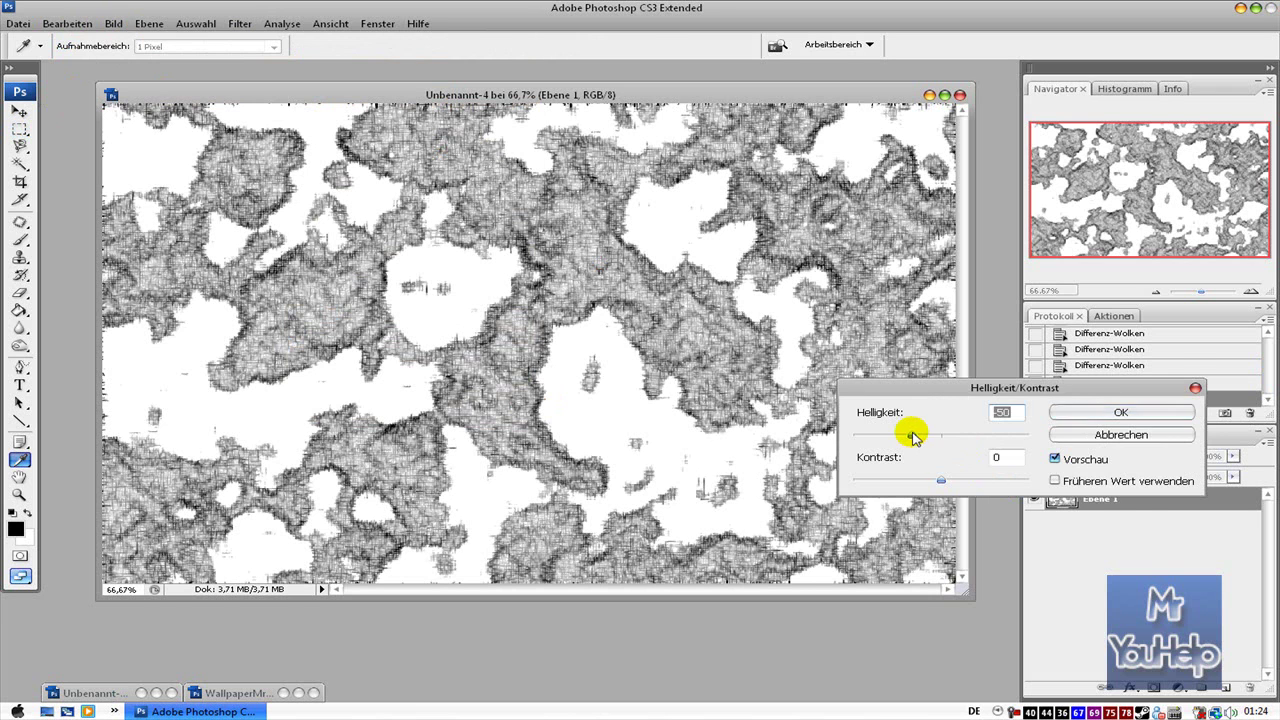
click(1133, 412)
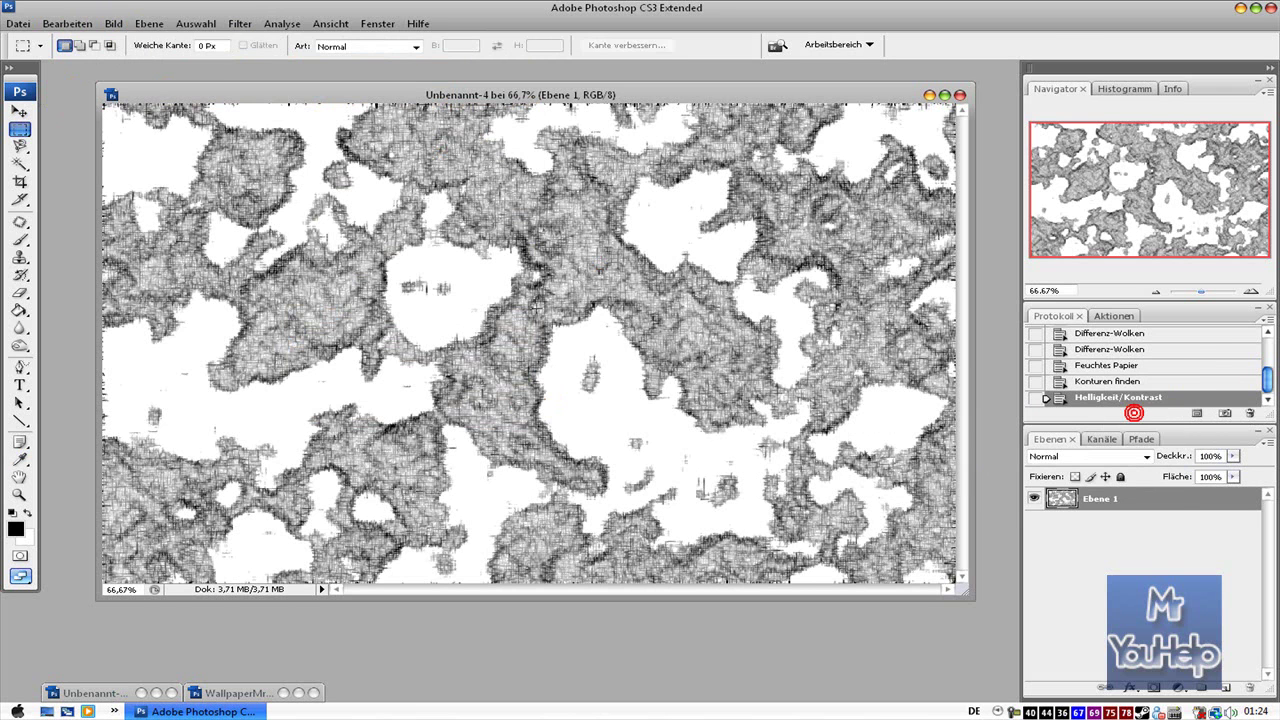
click(582, 276)
click(462, 292)
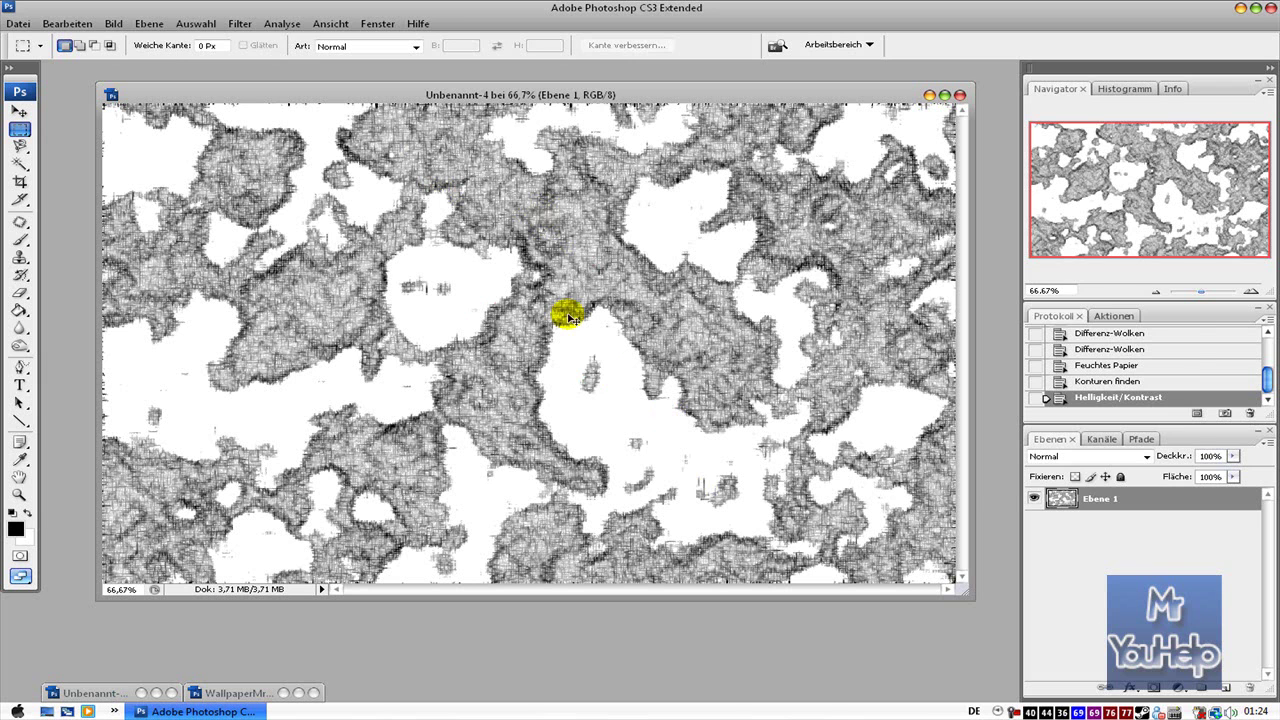
- Colorize the texture with Hue/Saturation at Hue 187 and Saturation 41
key(ctrl+u)
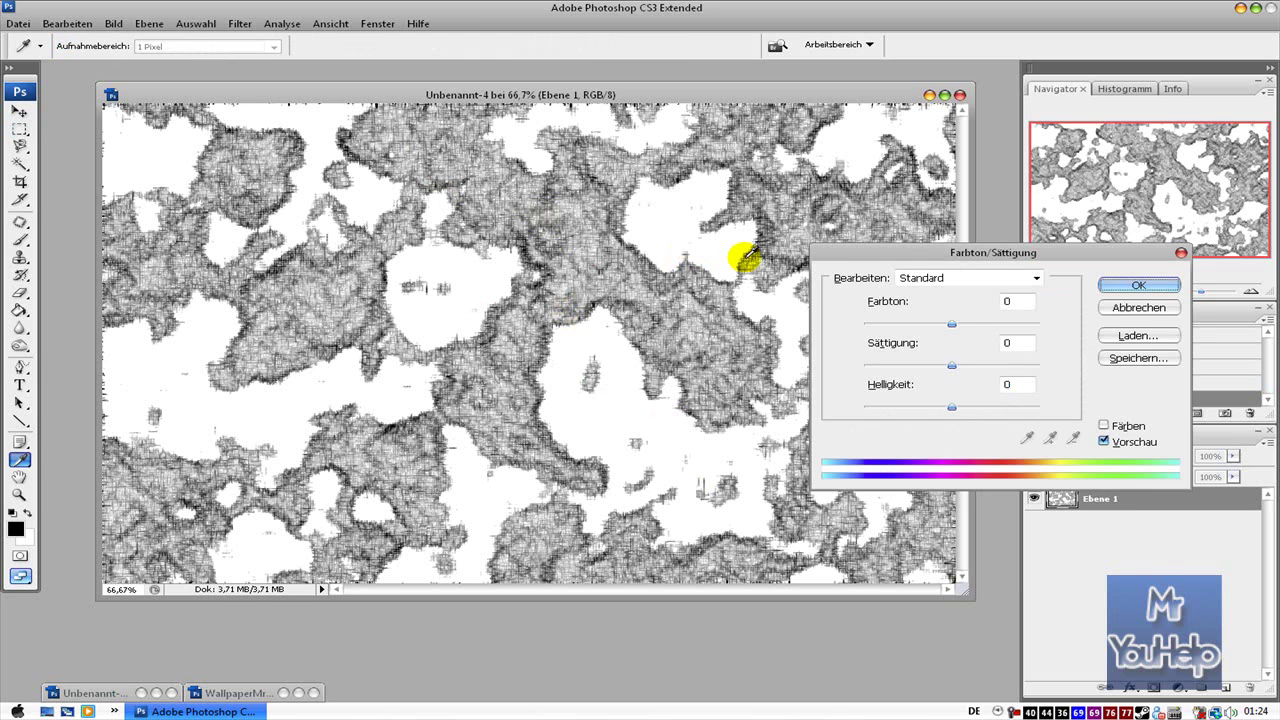
drag(960, 260, 651, 242)
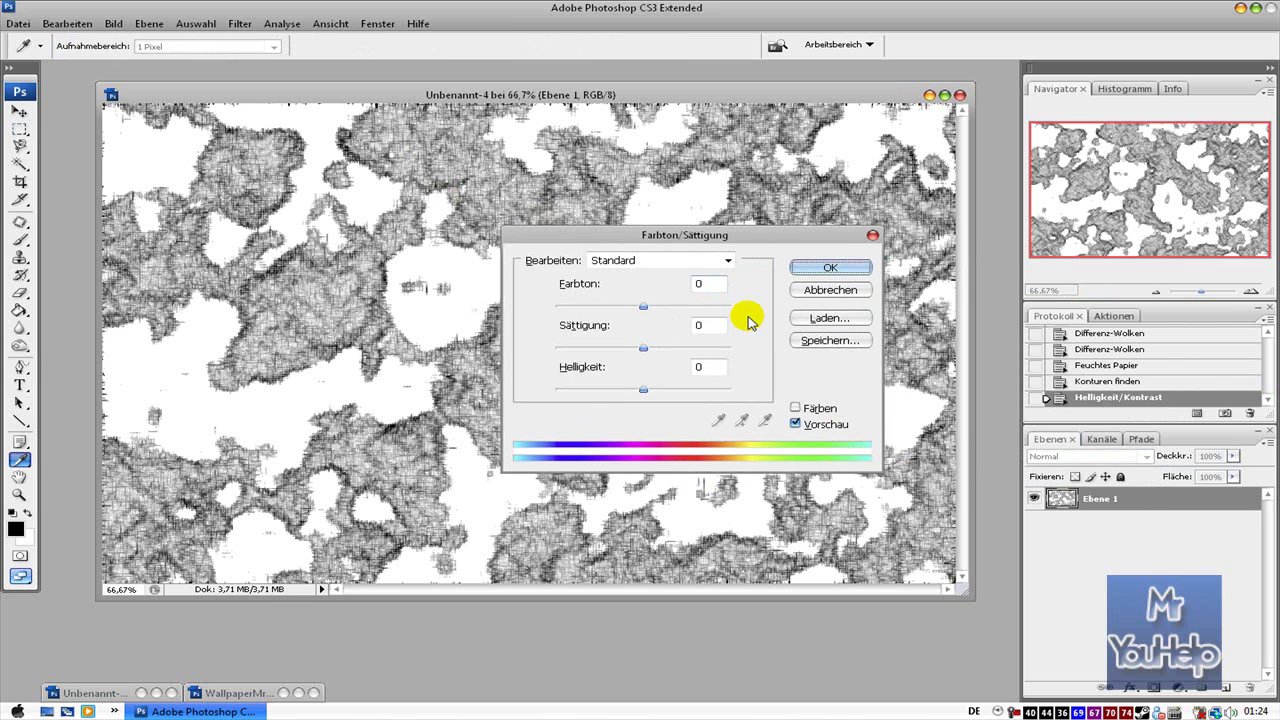
click(796, 409)
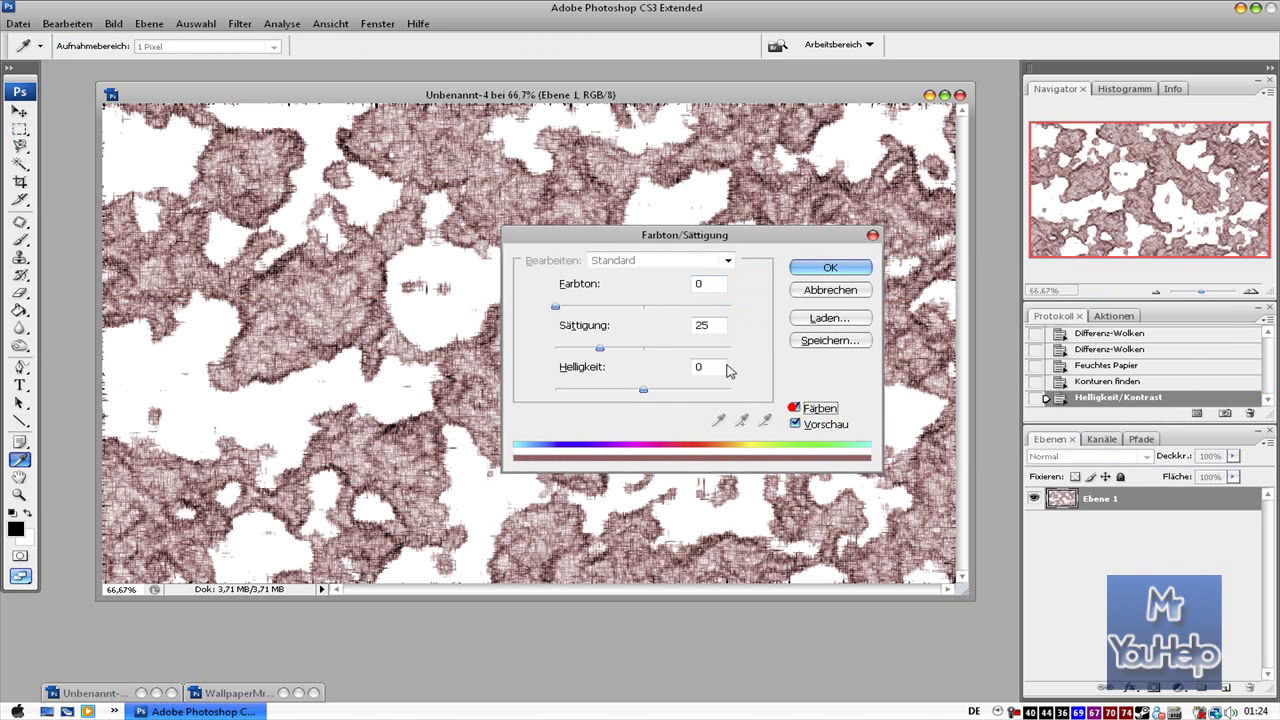
drag(687, 240, 748, 246)
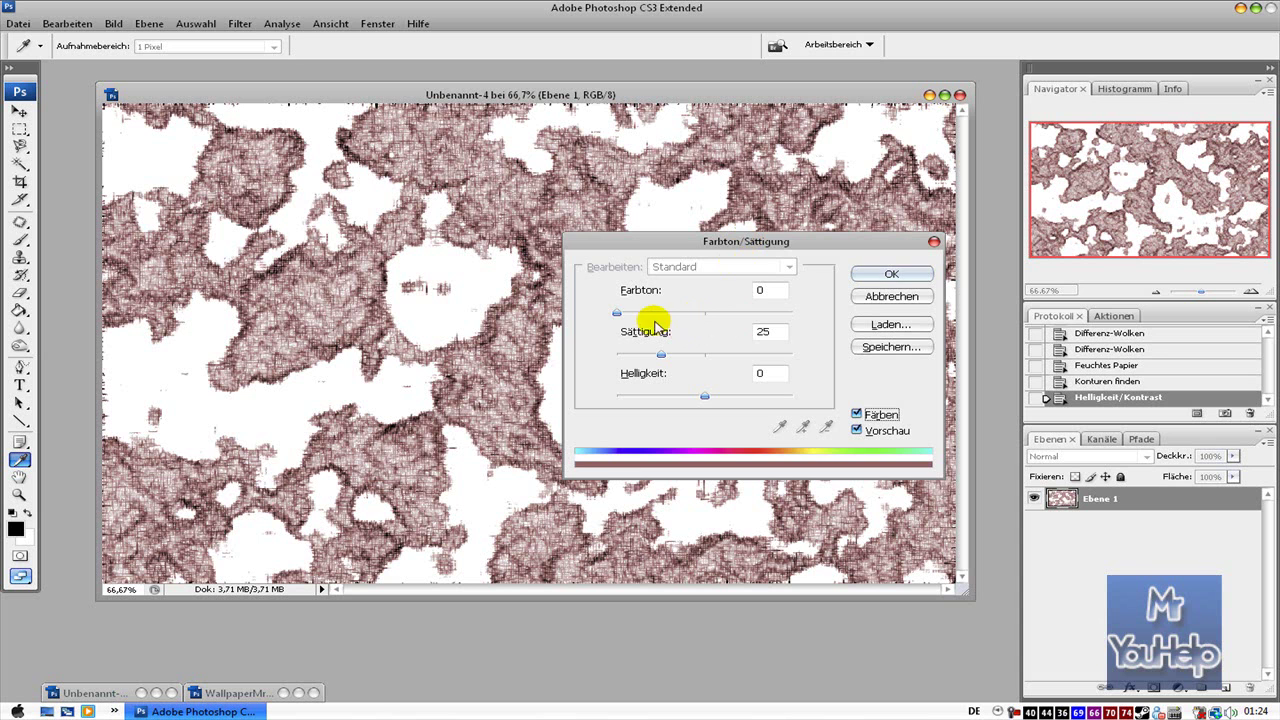
mouse_move(617, 313)
mouse_down()
mouse_move(702, 318)
mouse_move(689, 358)
mouse_up()
drag(703, 313, 706, 313)
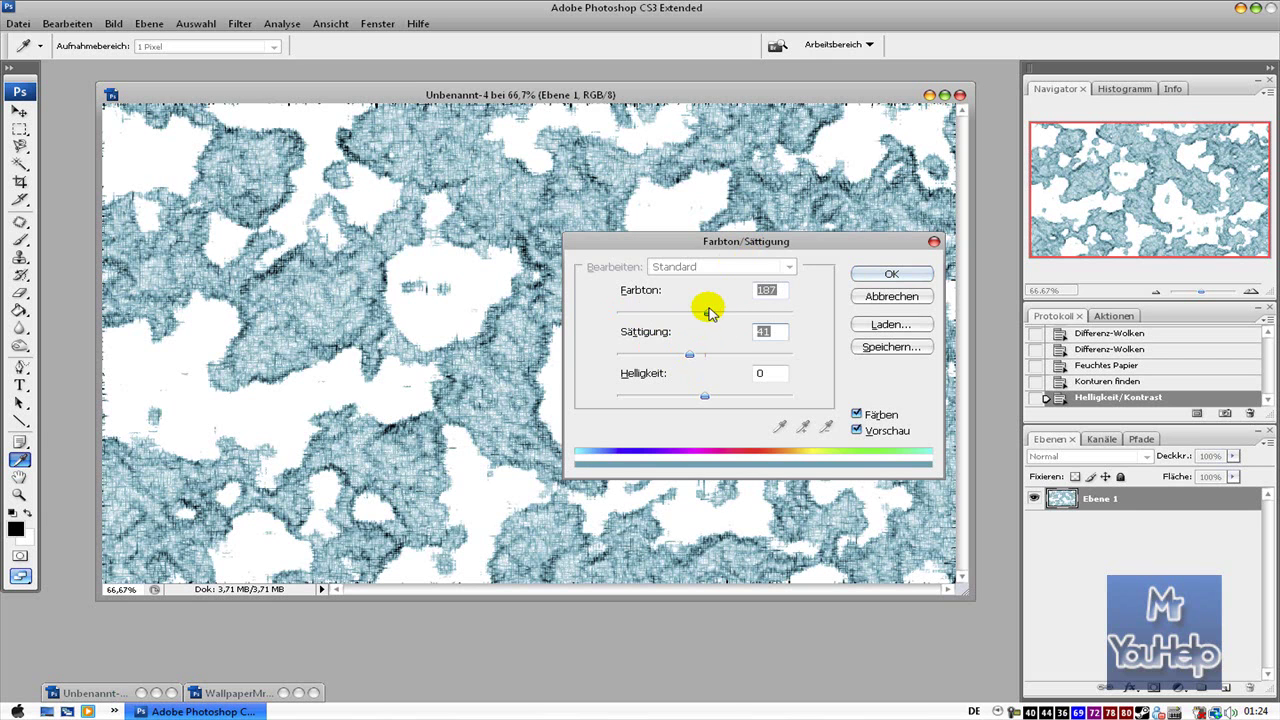
click(890, 276)
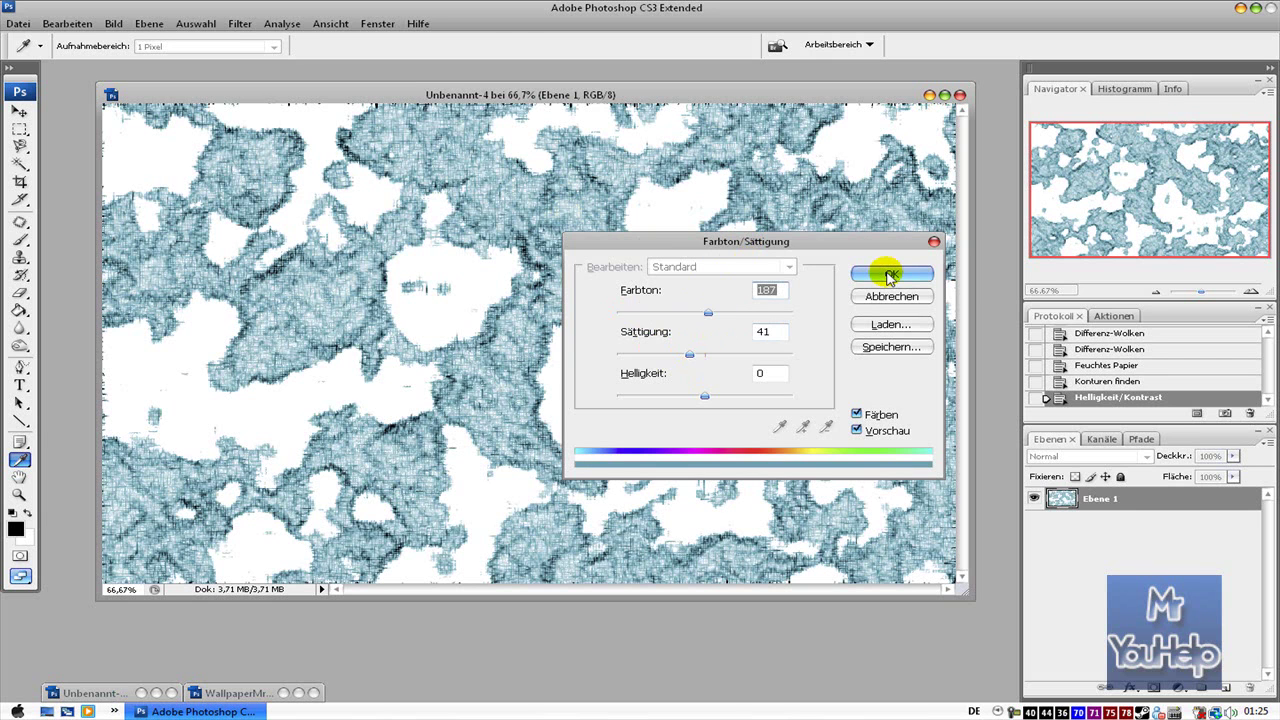
key(m)
click(694, 289)
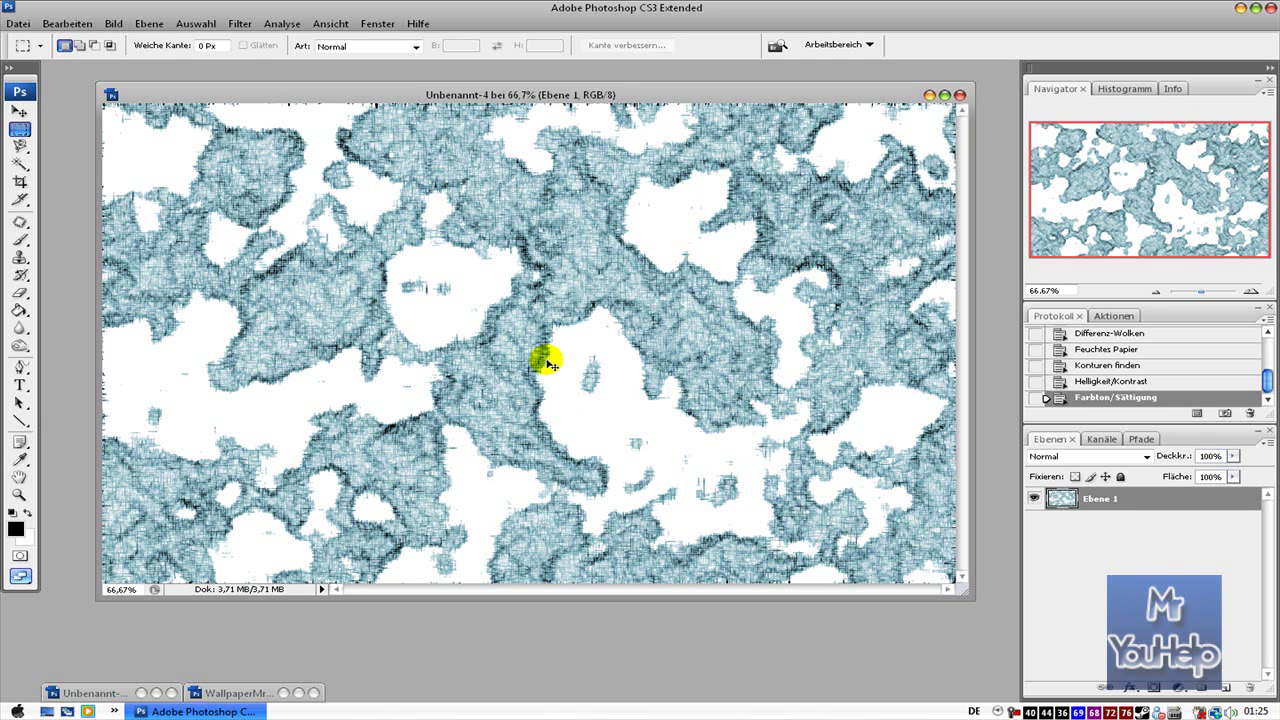
- Duplicate the texture layer, invert the copy, and set its blend mode to Luminanz
key(ctrl+j)
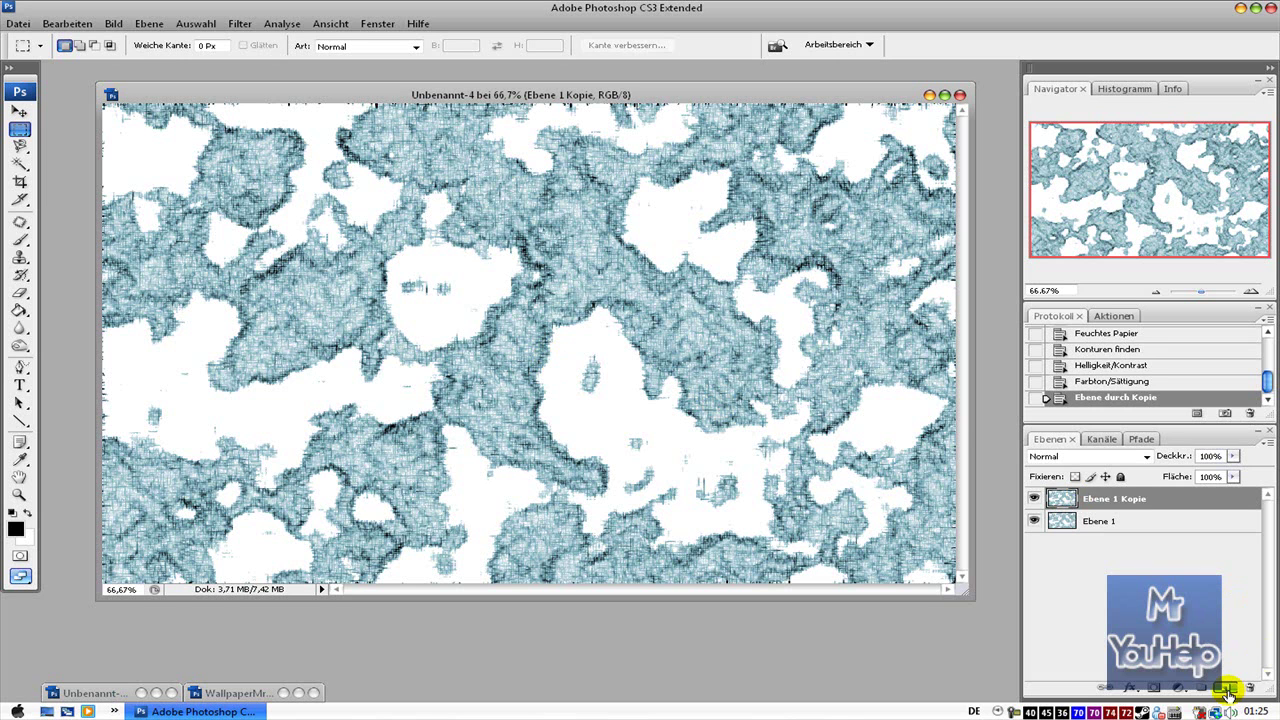
click(569, 358)
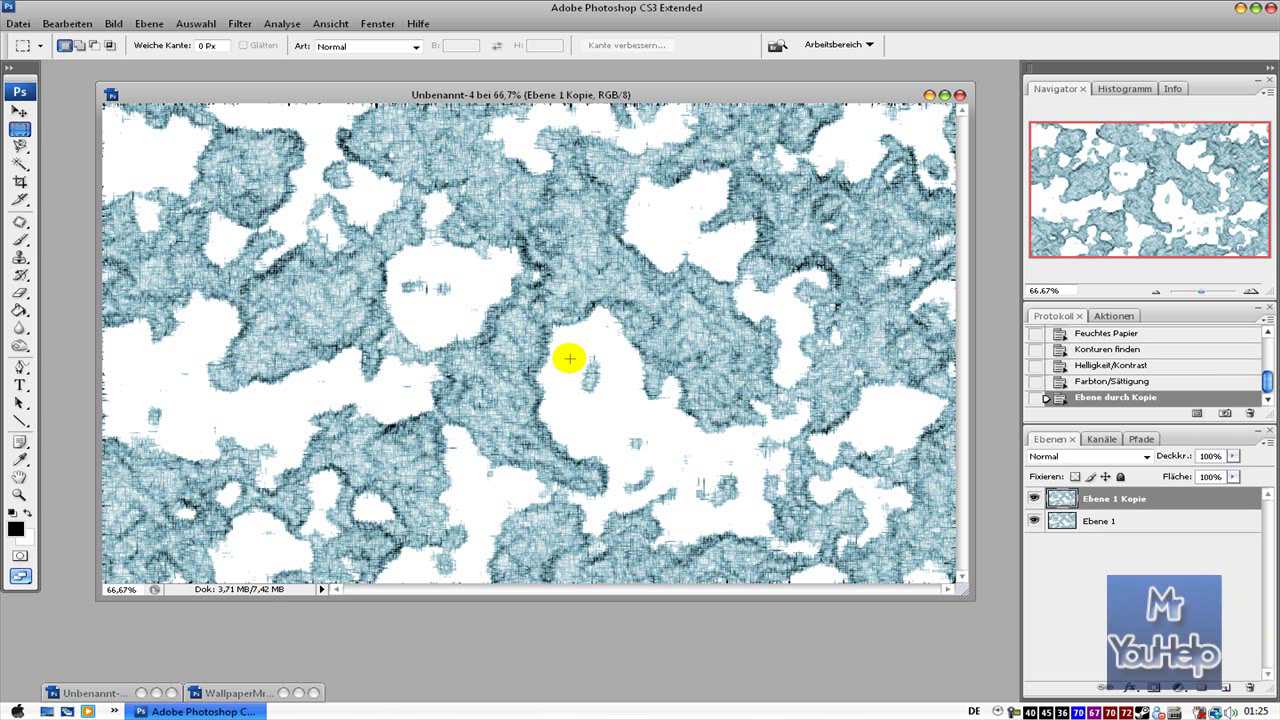
key(ctrl+i)
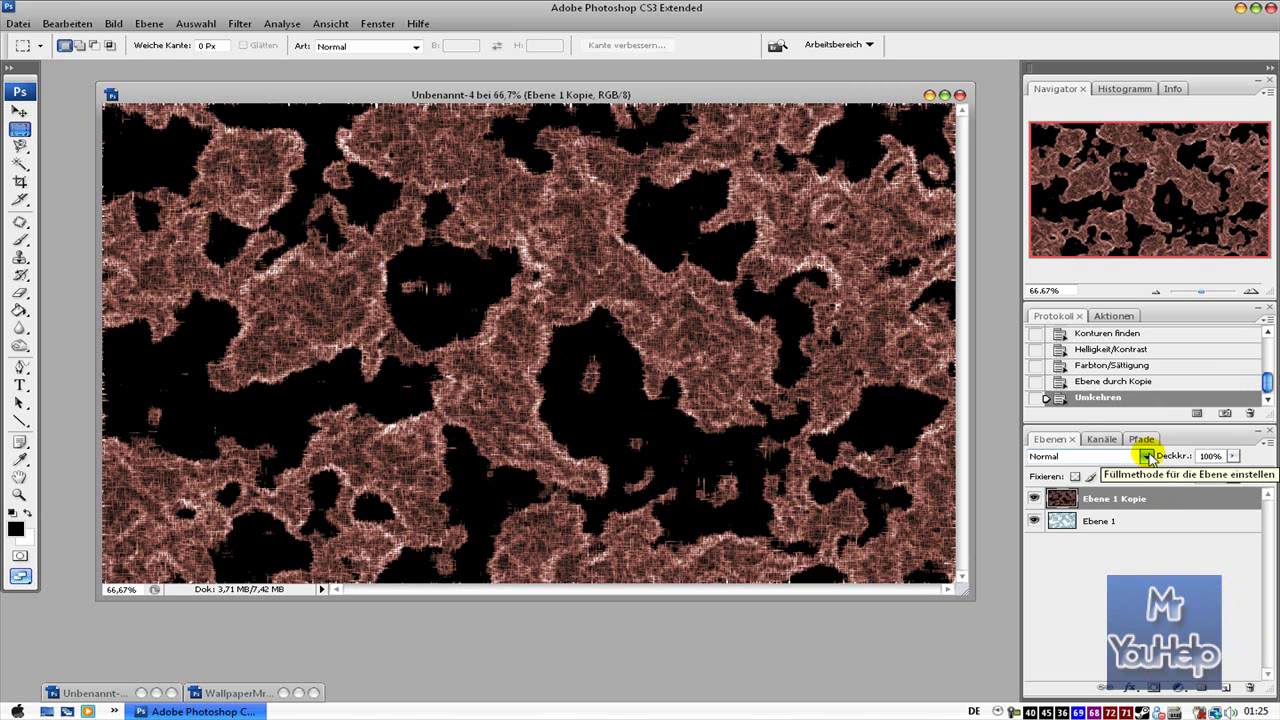
click(1146, 456)
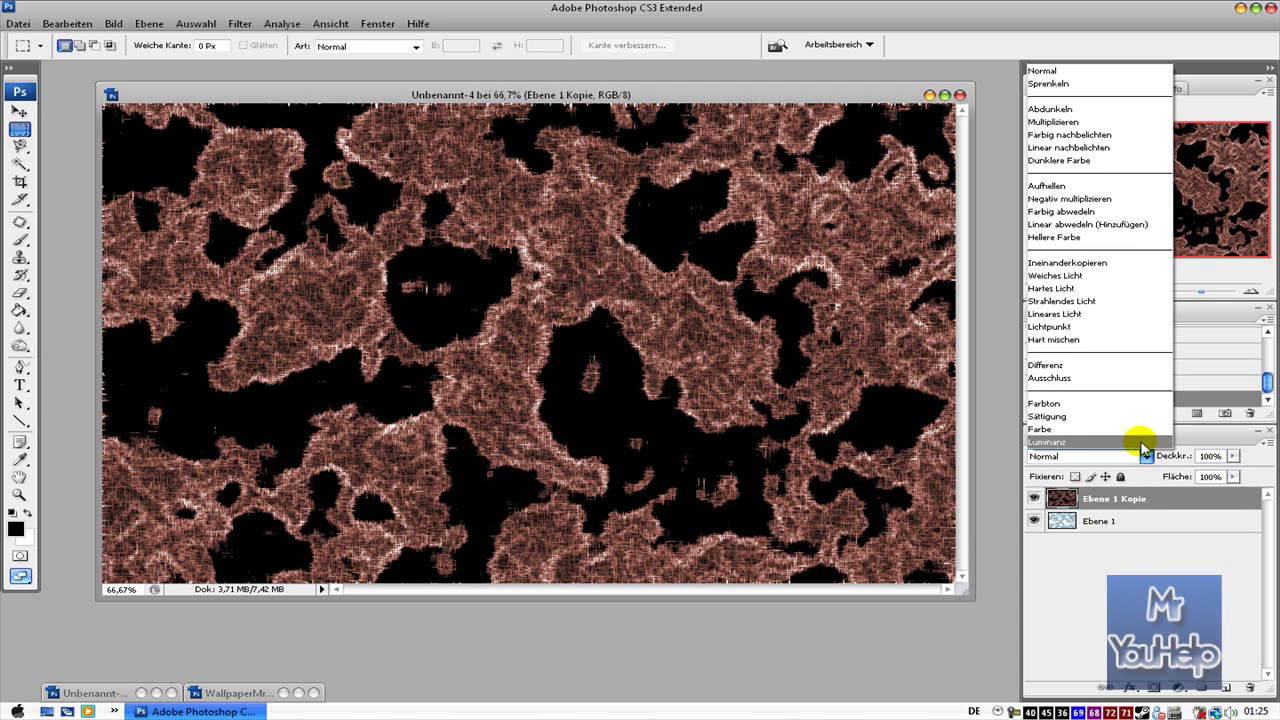
click(1142, 443)
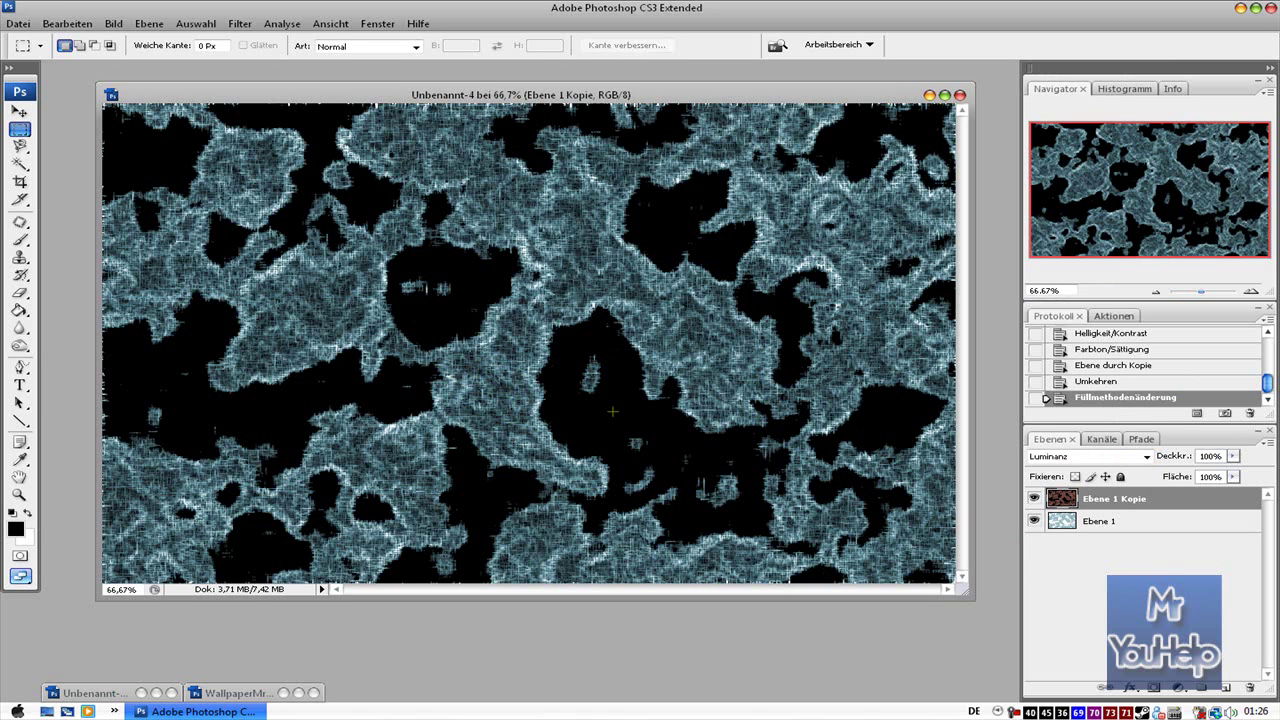
- Start a text box on the canvas with a light blue text colour
click(19, 385)
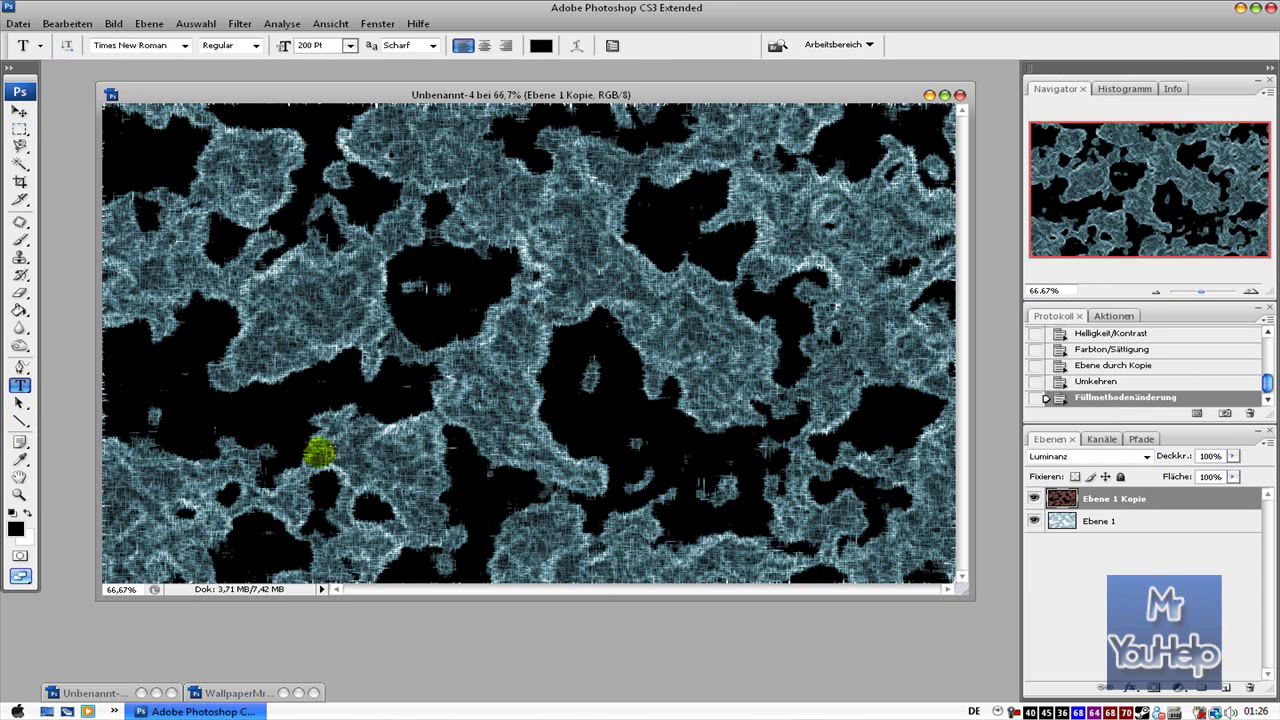
click(341, 352)
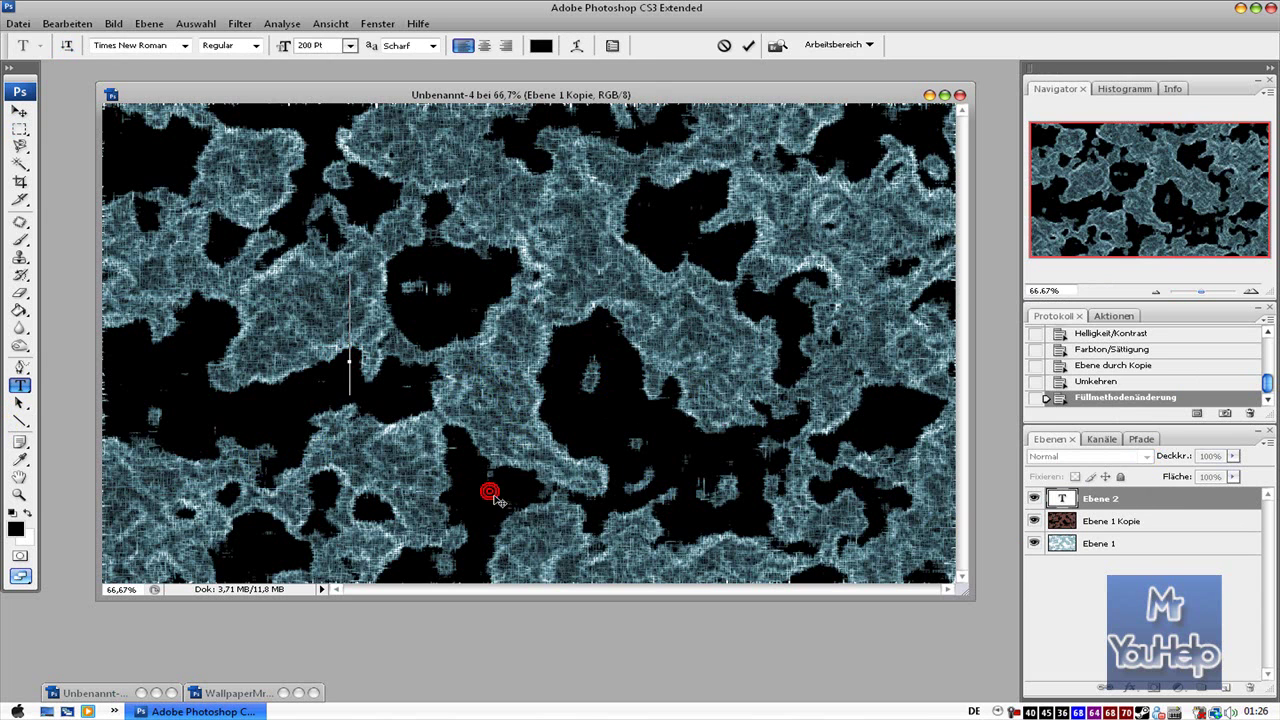
click(540, 45)
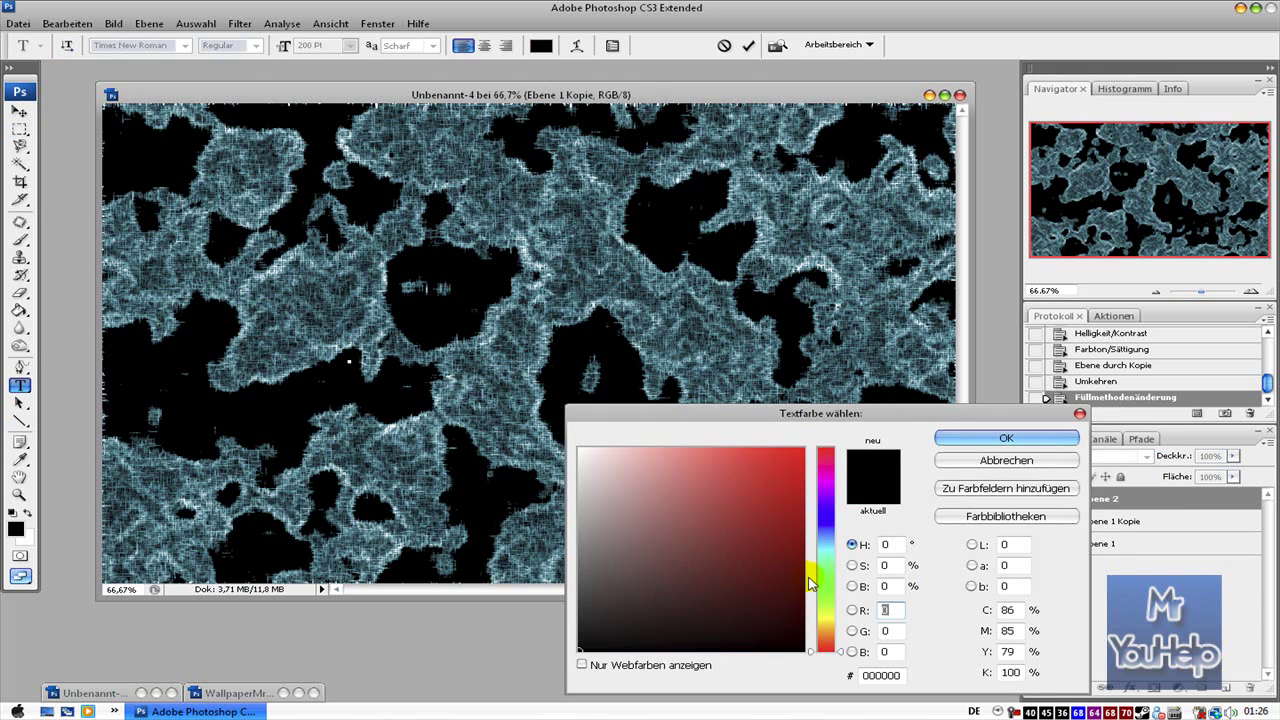
click(815, 511)
drag(738, 461, 724, 461)
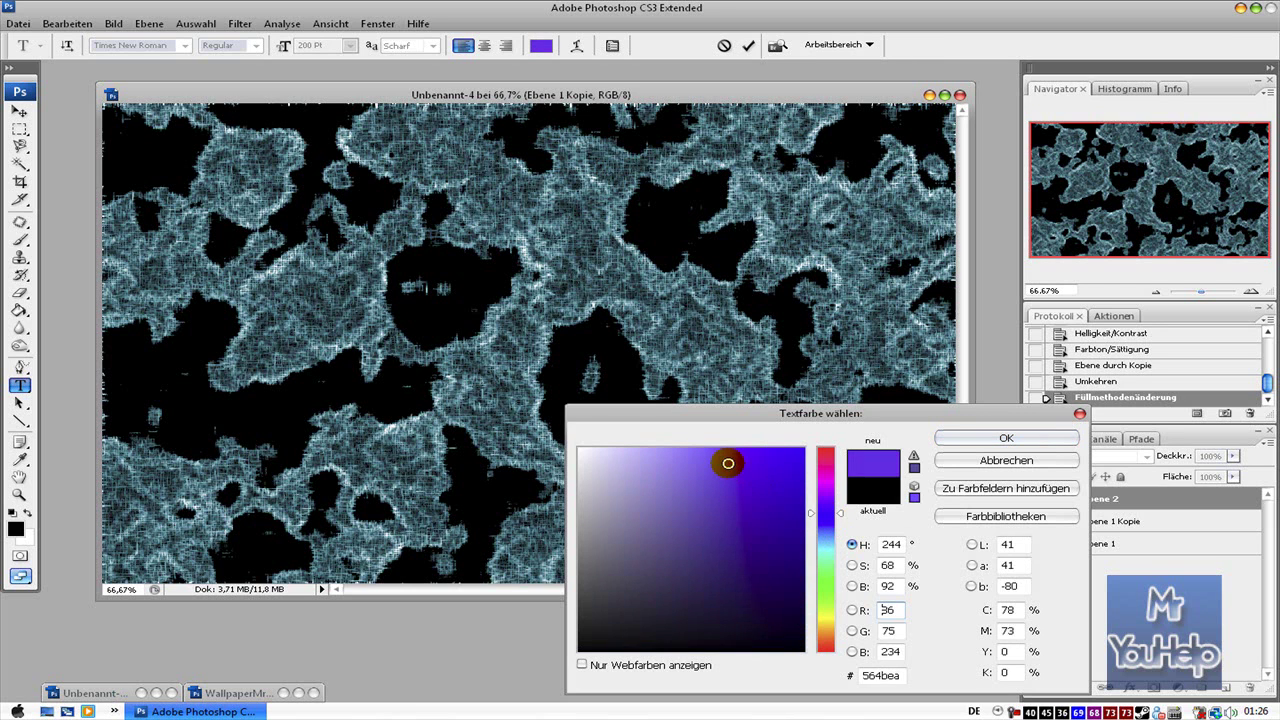
click(824, 525)
drag(824, 525, 826, 531)
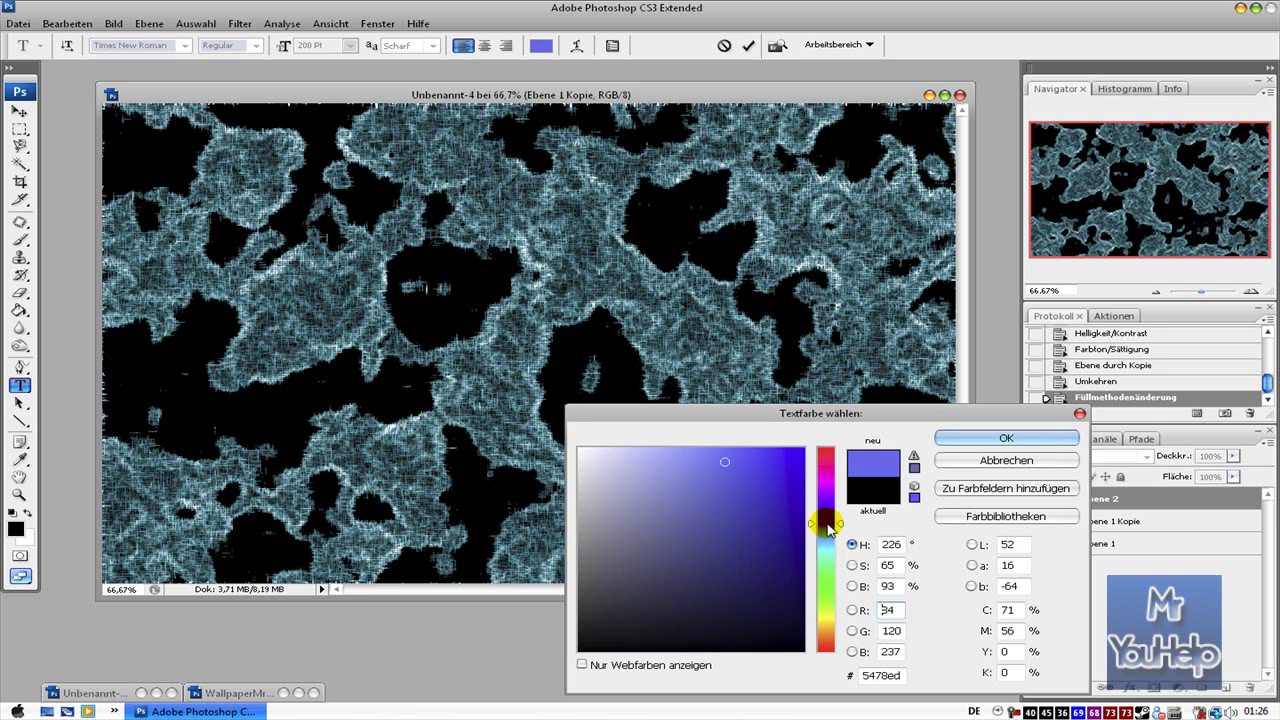
click(1005, 438)
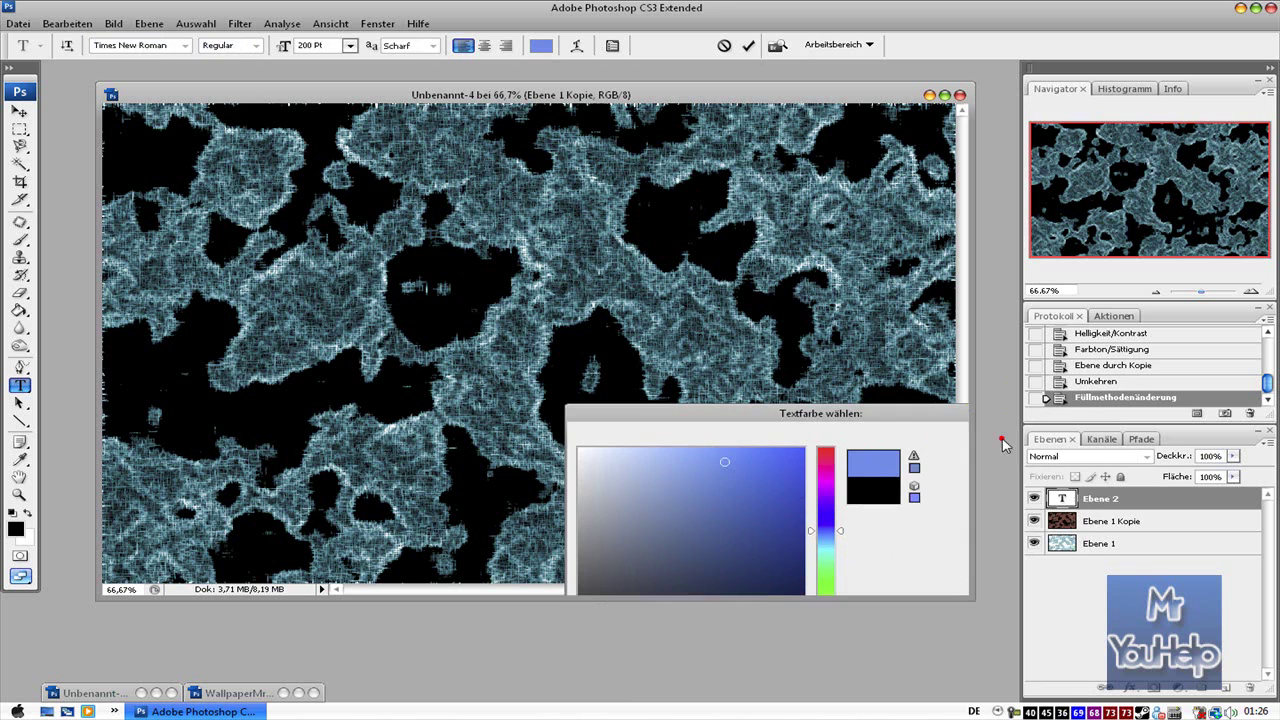
- Type MrYouHelp, nudge it into place, and commit the text
text(MrYou)
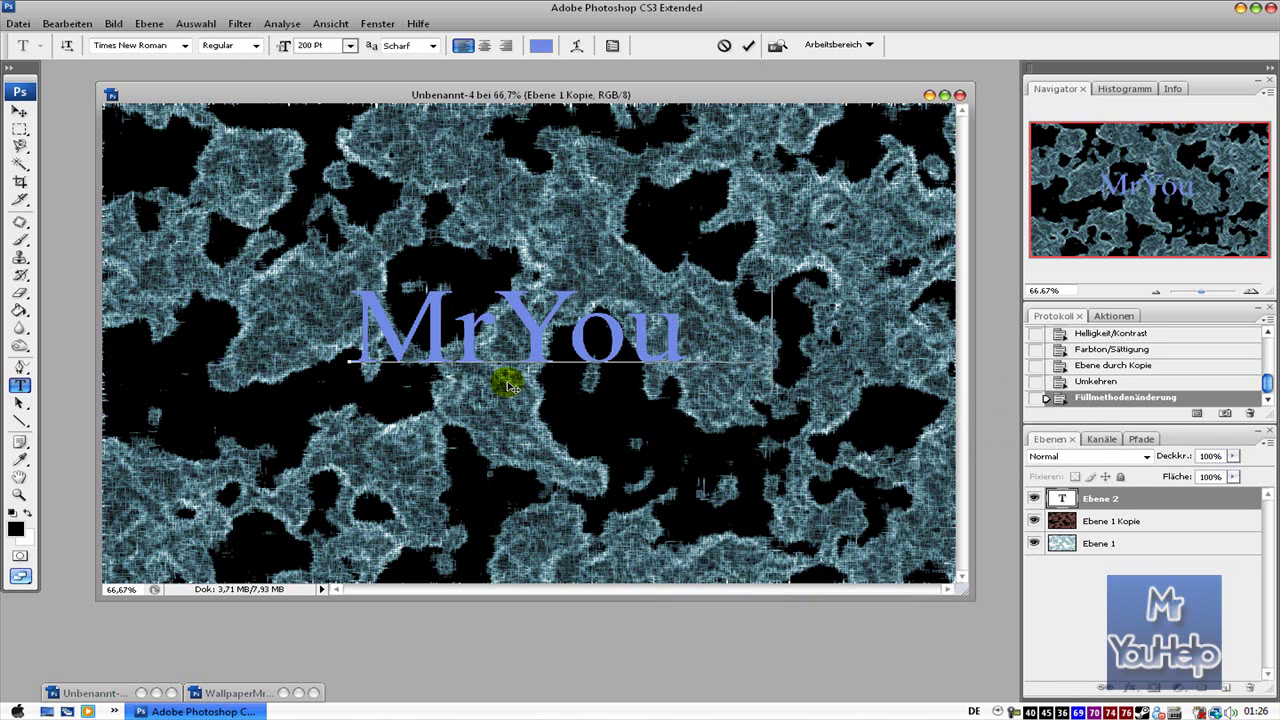
text(Help)
drag(510, 490, 498, 497)
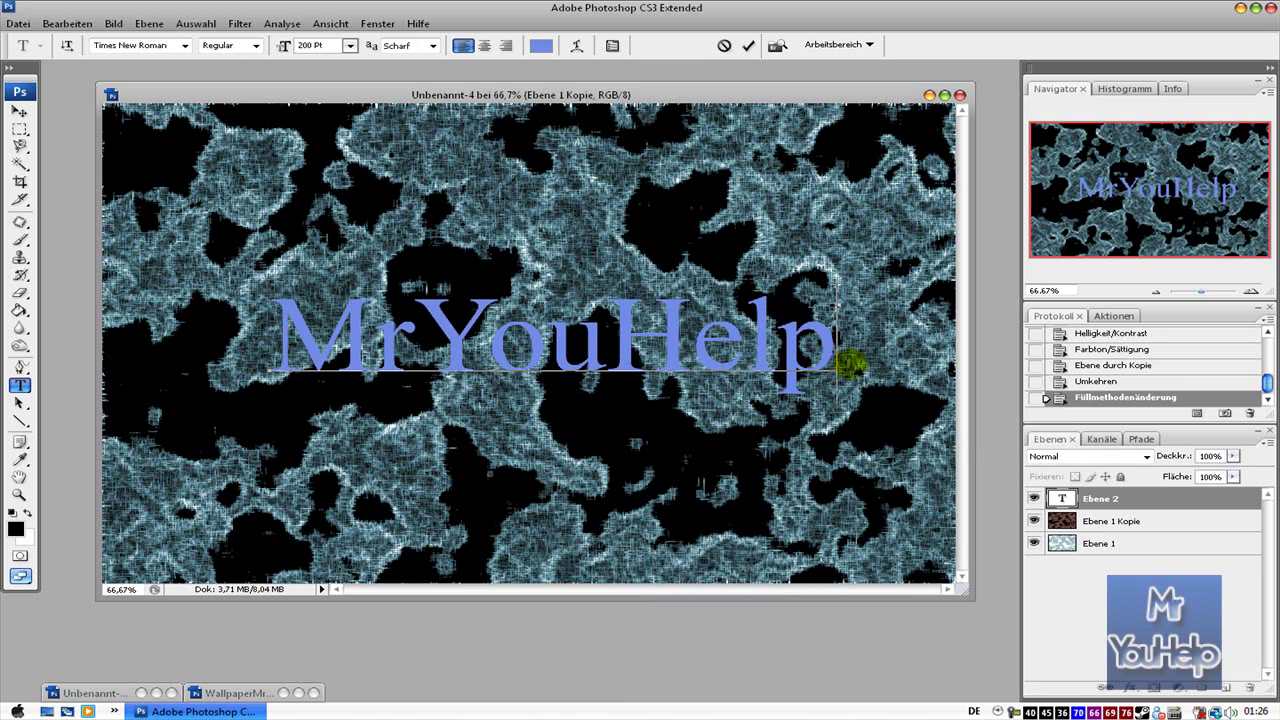
click(1207, 498)
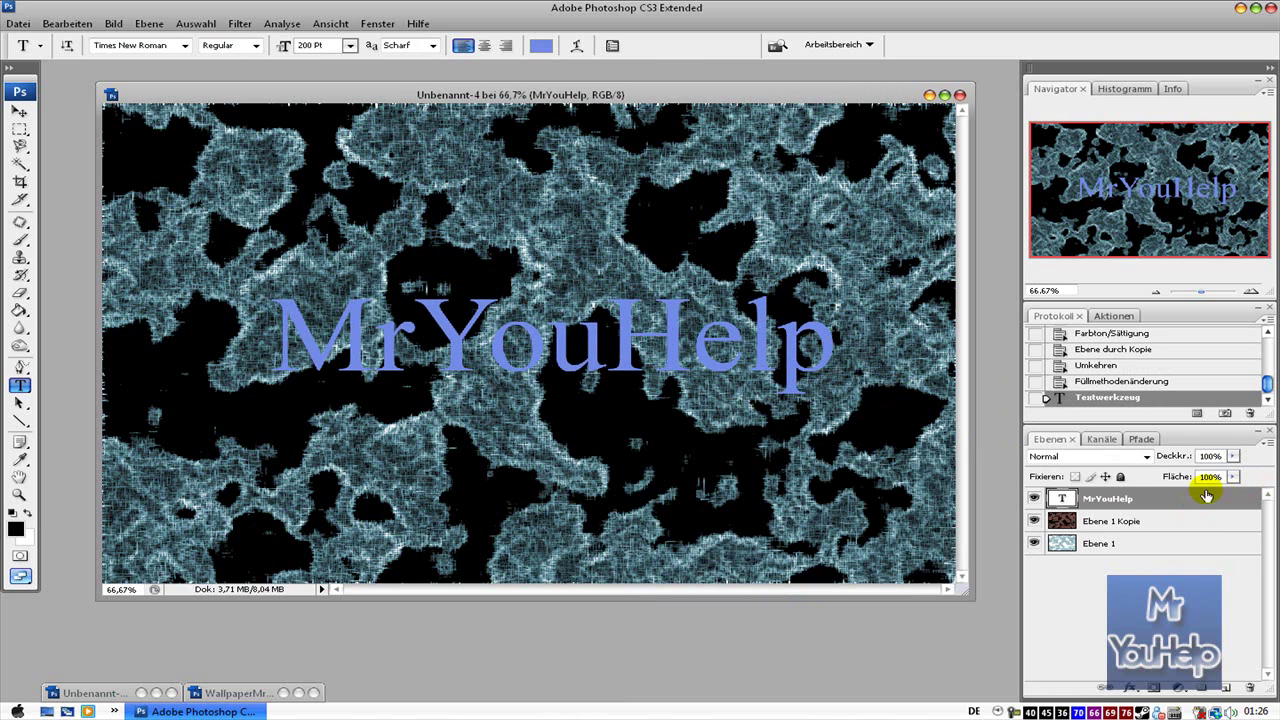
- Add a black Kontur stroke effect to the MrYouHelp text layer
double_click(1196, 496)
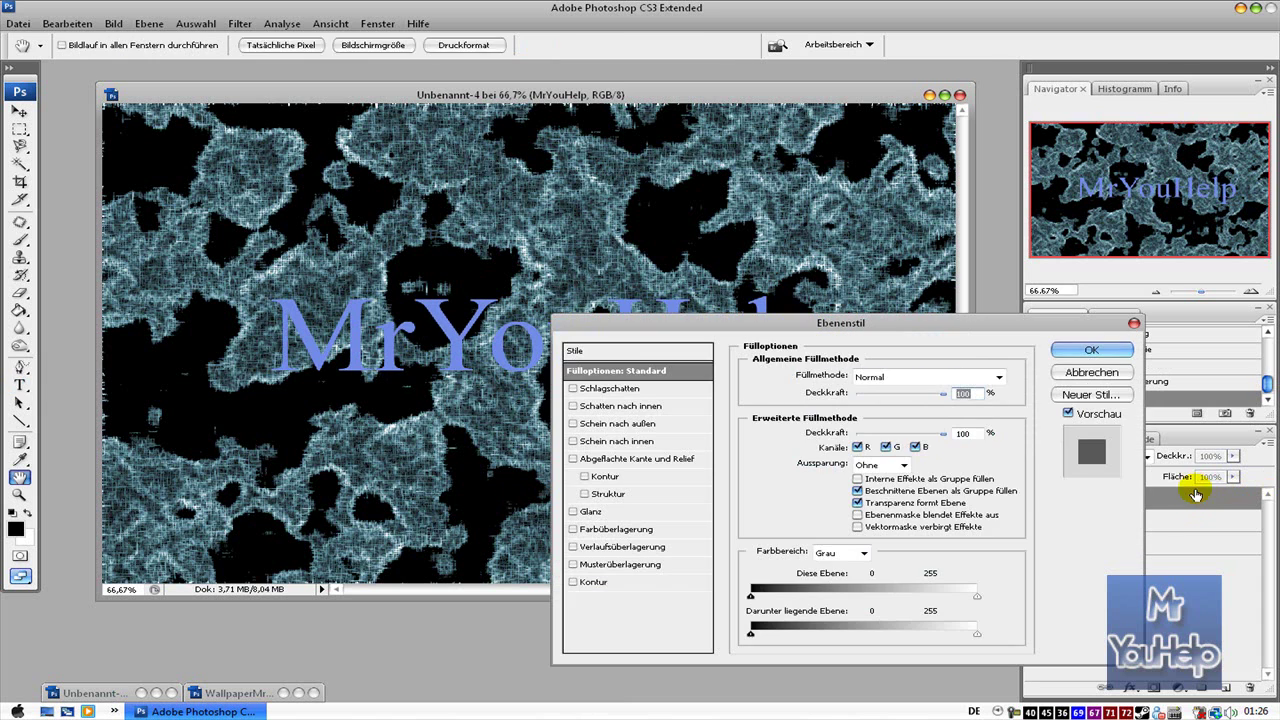
click(594, 582)
click(790, 477)
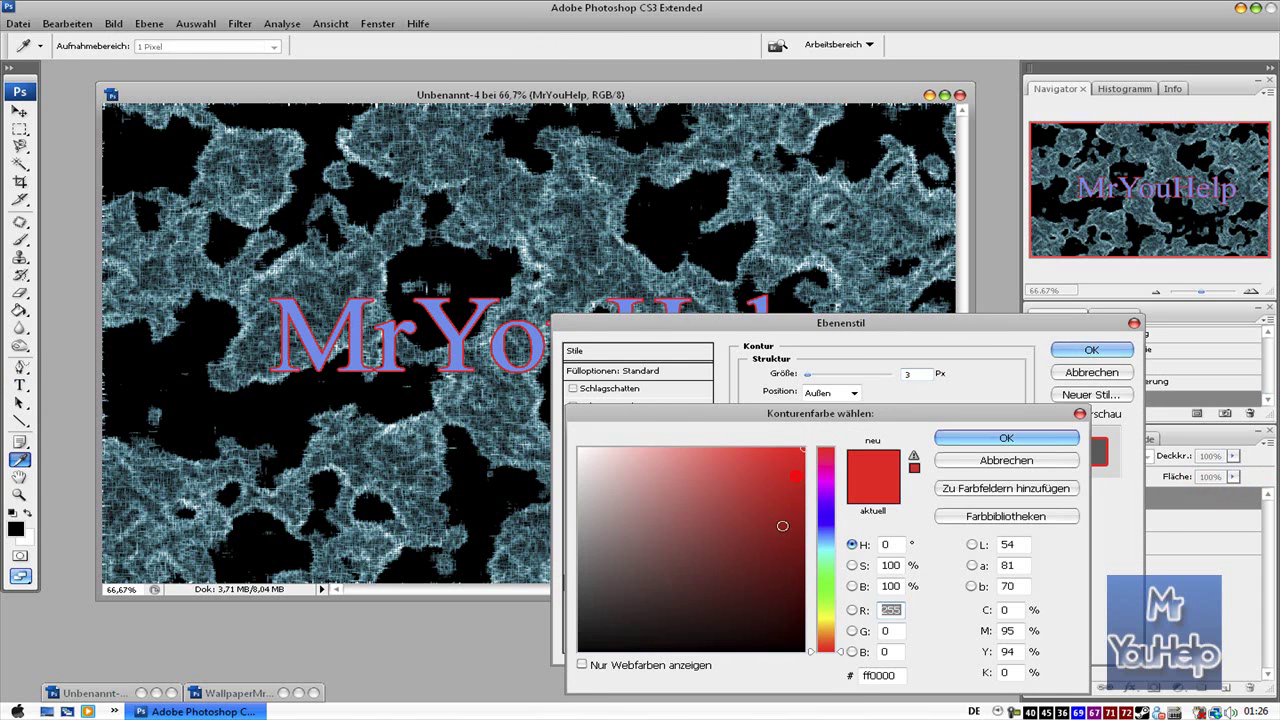
drag(635, 645, 617, 652)
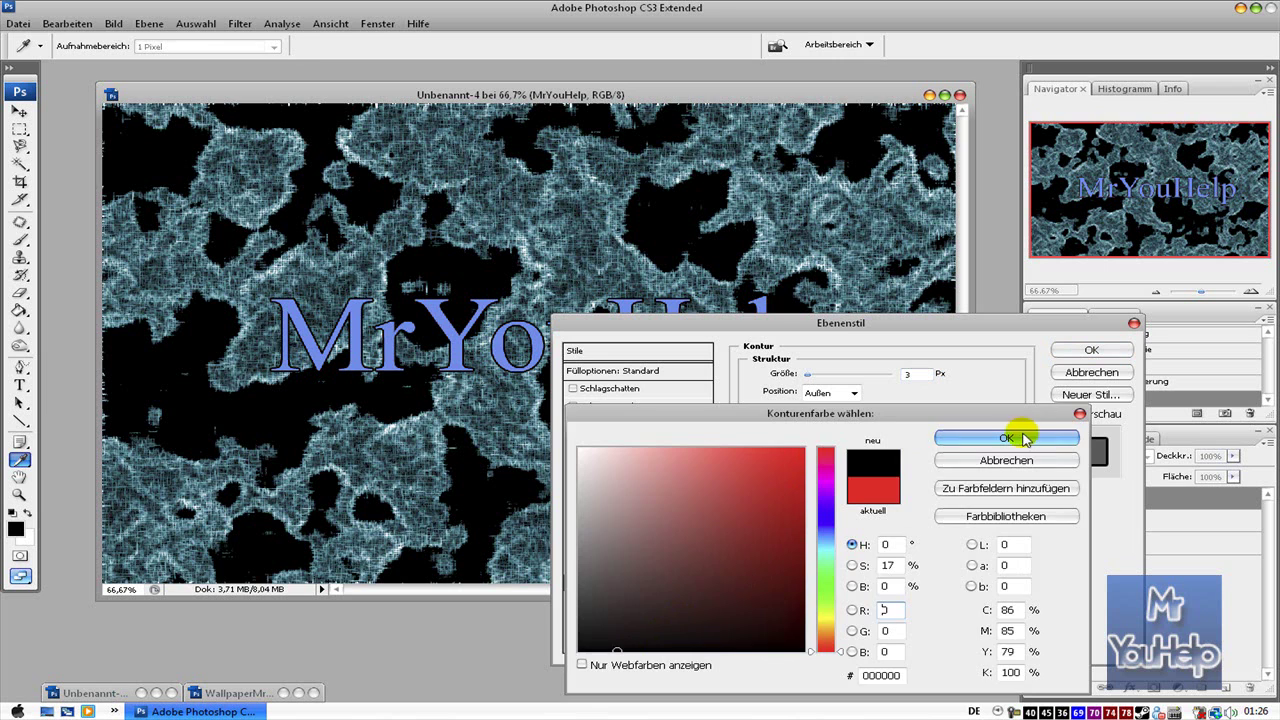
click(1006, 437)
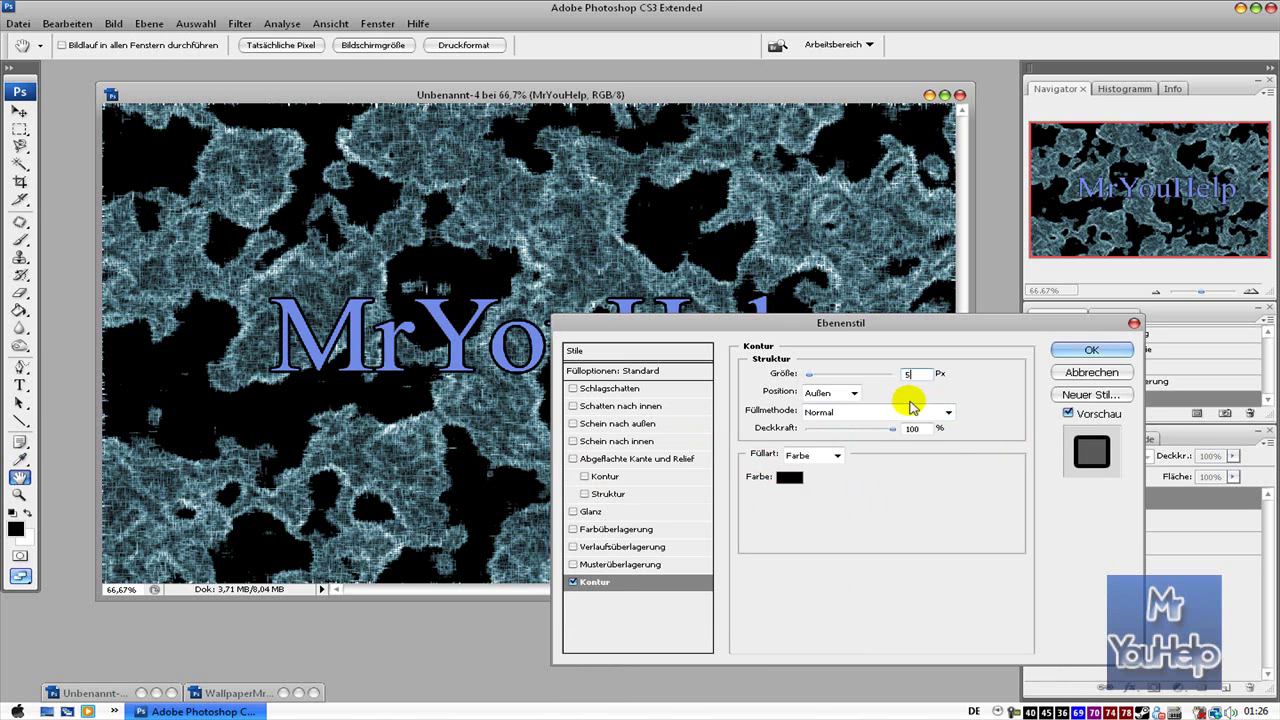
click(948, 486)
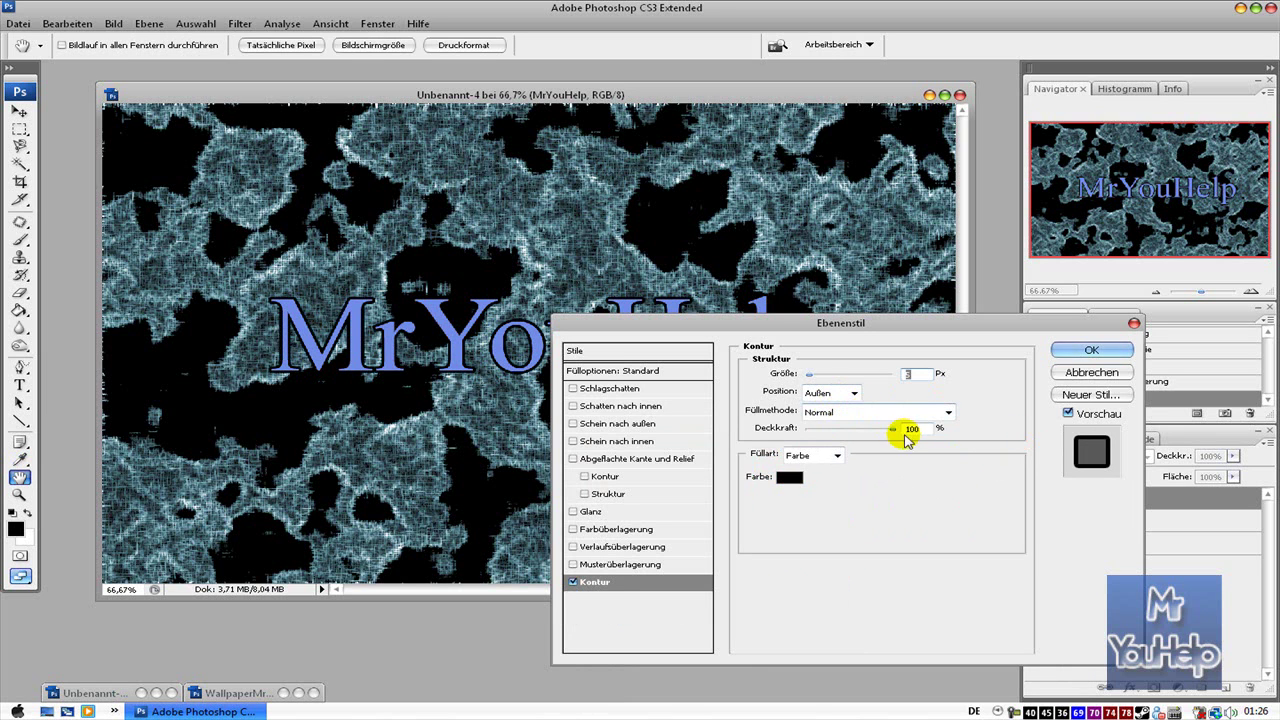
click(1082, 350)
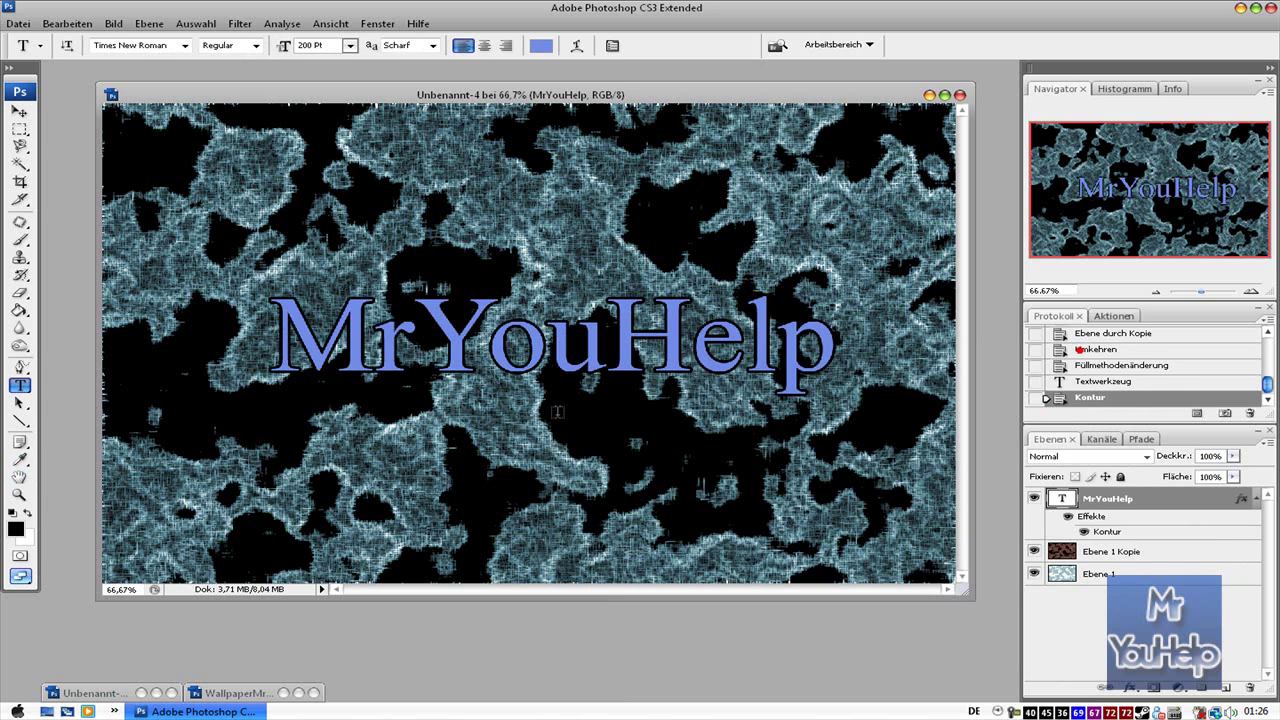
click(19, 129)
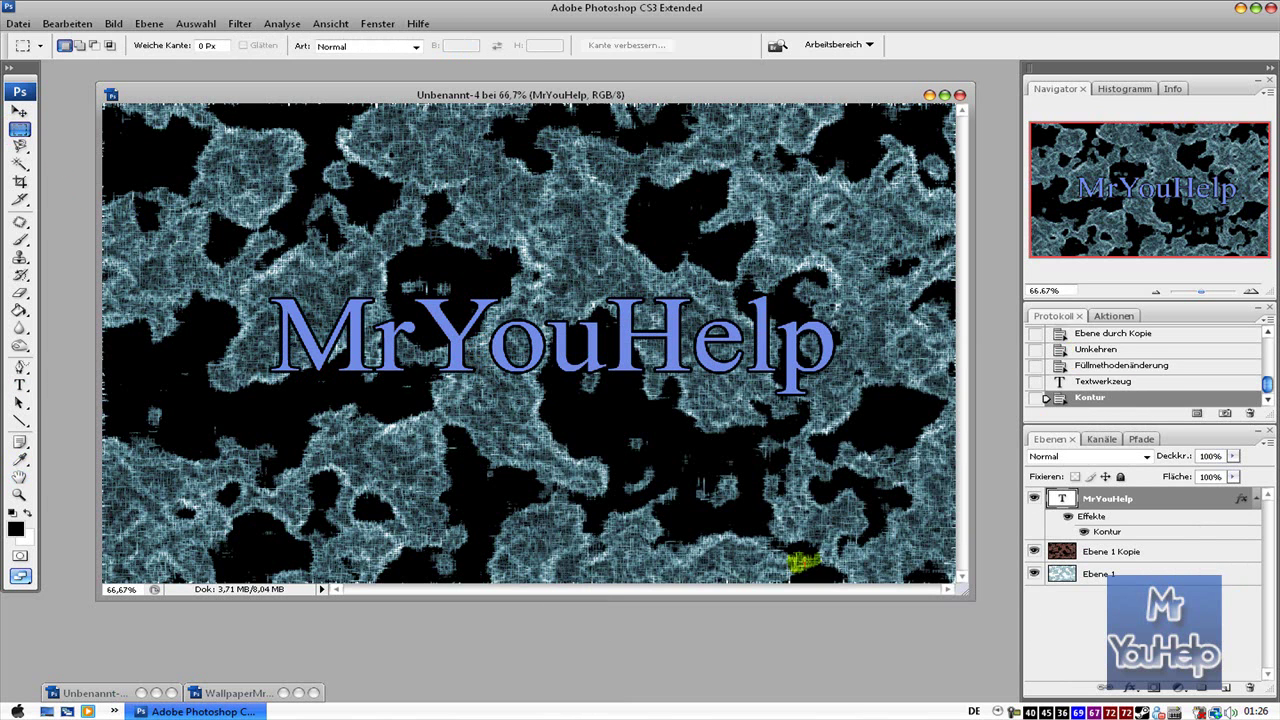
- Enable Schein nach außen on the text layer with a light blue-violet glow colour
double_click(1160, 502)
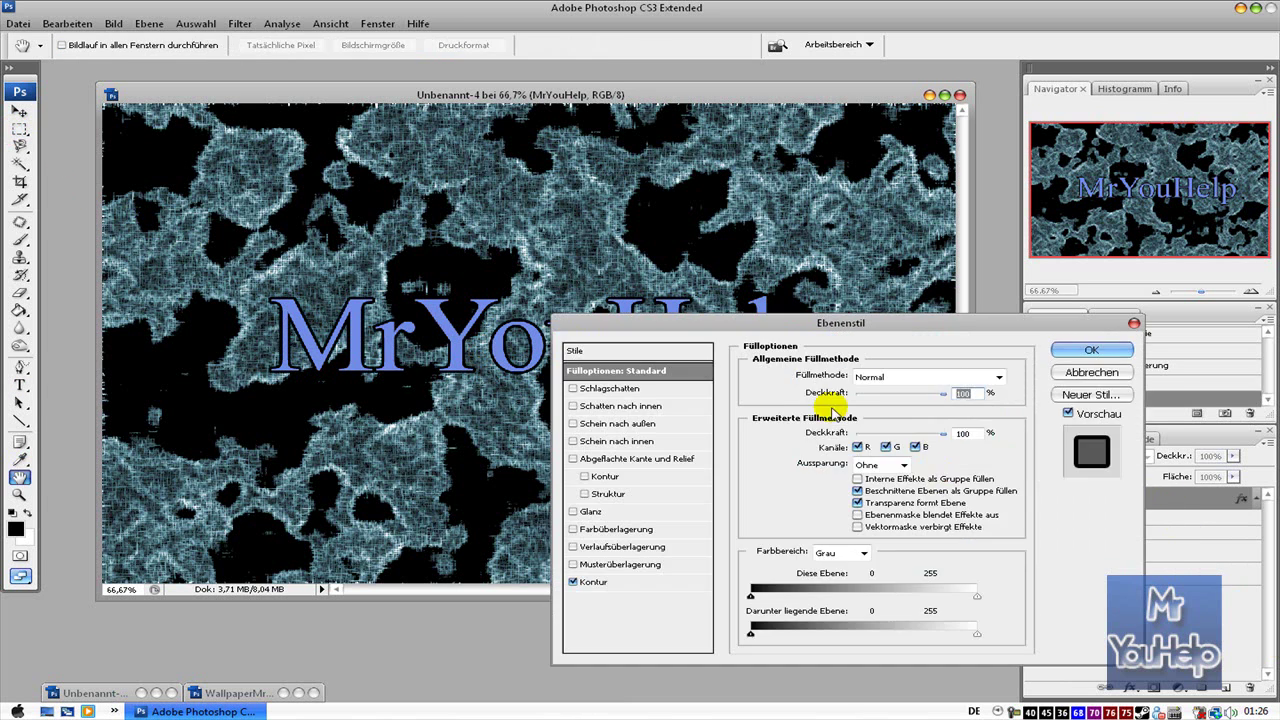
click(605, 424)
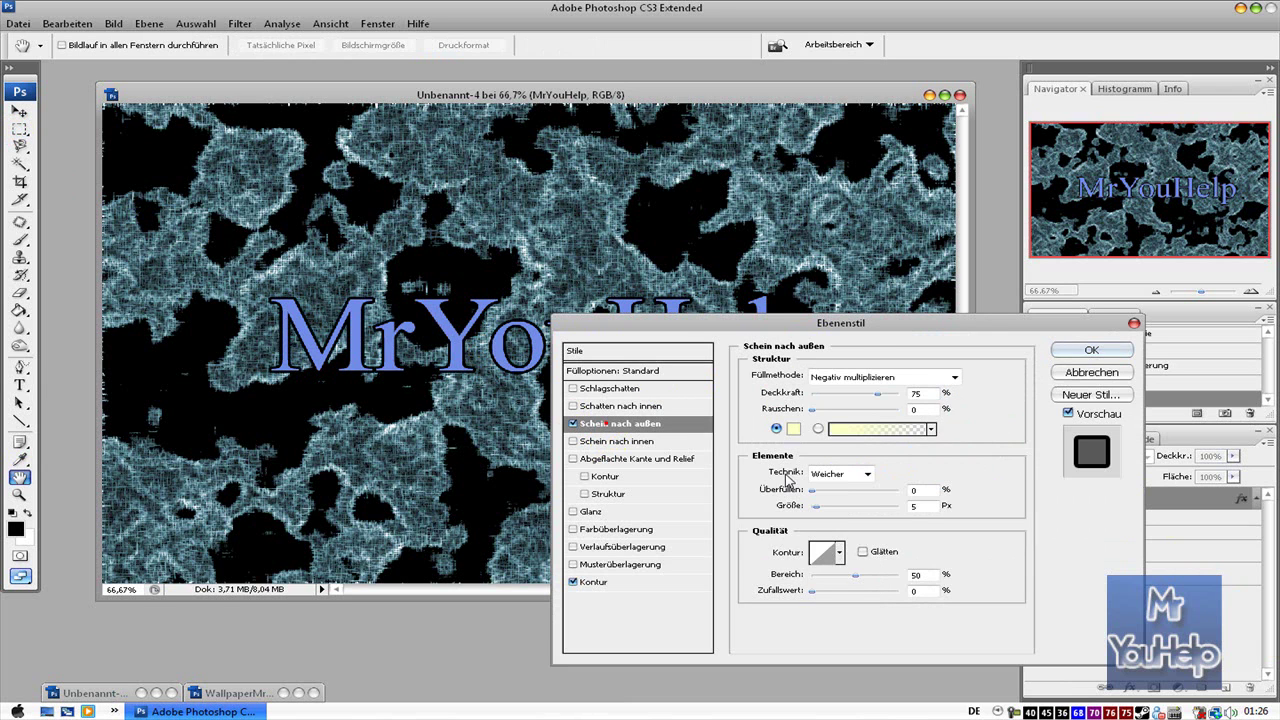
click(793, 428)
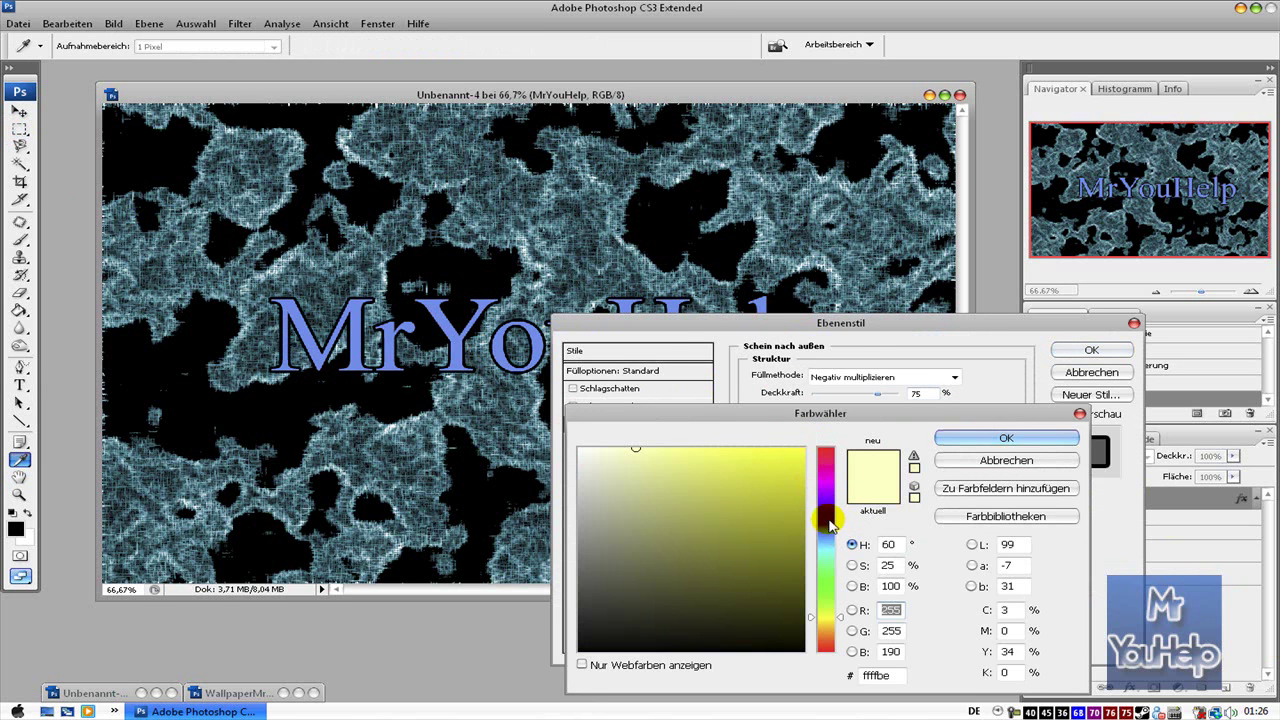
drag(828, 522, 829, 525)
click(670, 452)
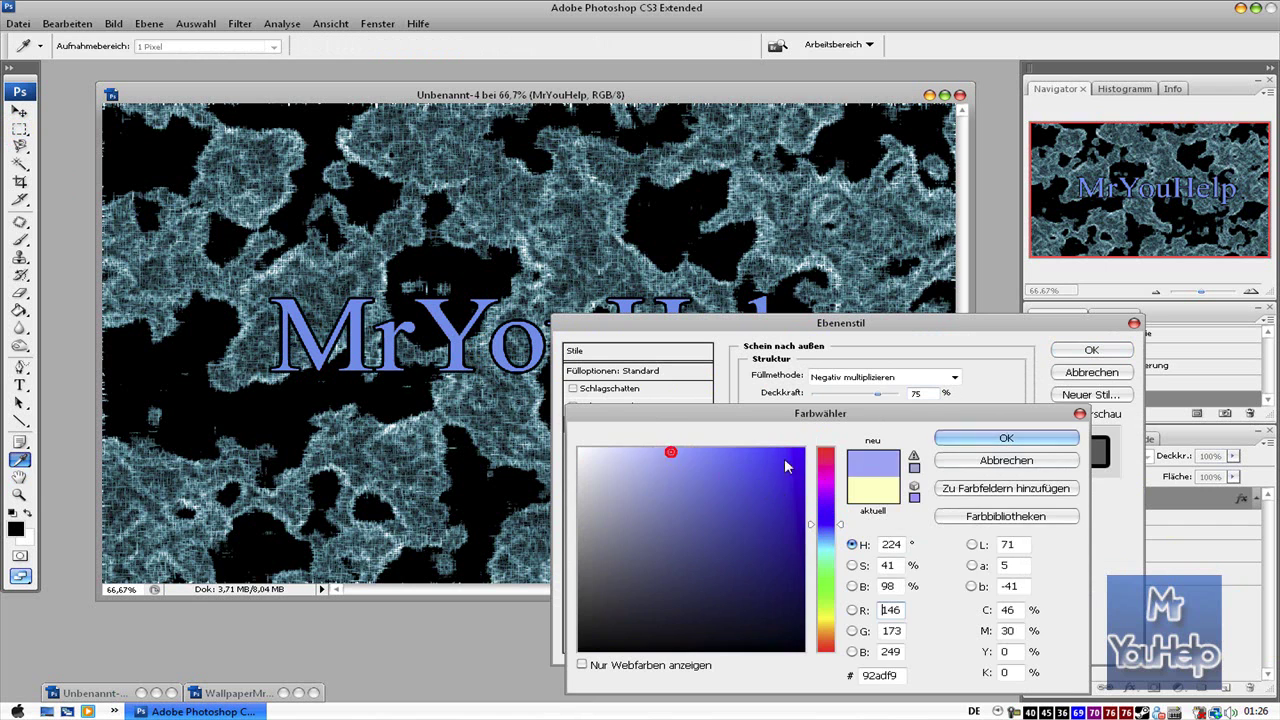
click(1006, 438)
- Set the glow to Normal blend, 100% opacity and about 49 px size
click(868, 380)
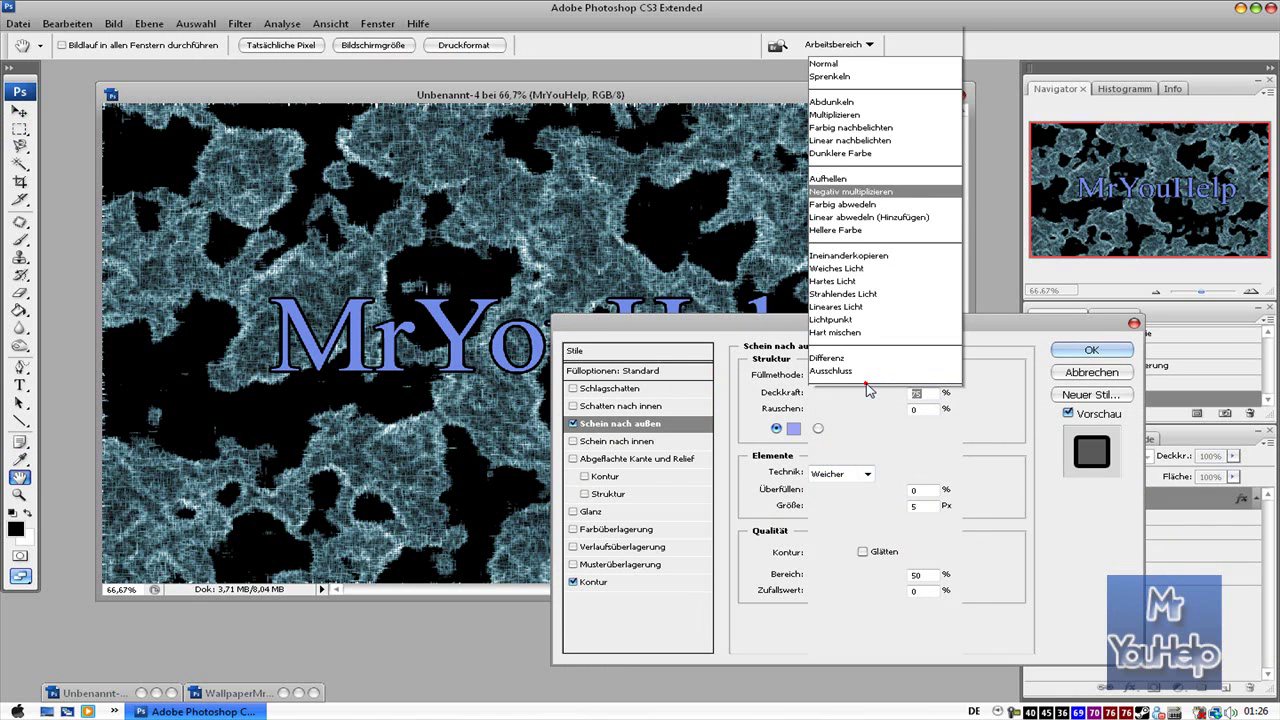
scroll(866, 388, up, 5)
key(Return)
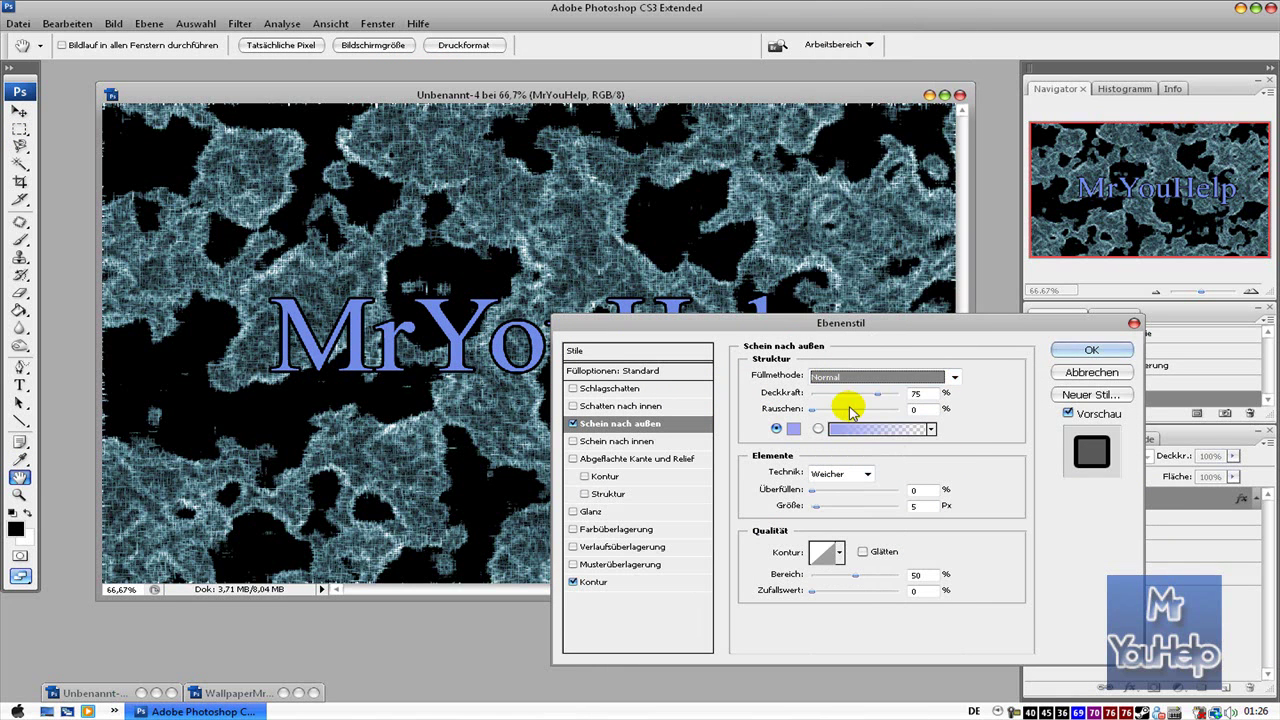
drag(884, 395, 902, 395)
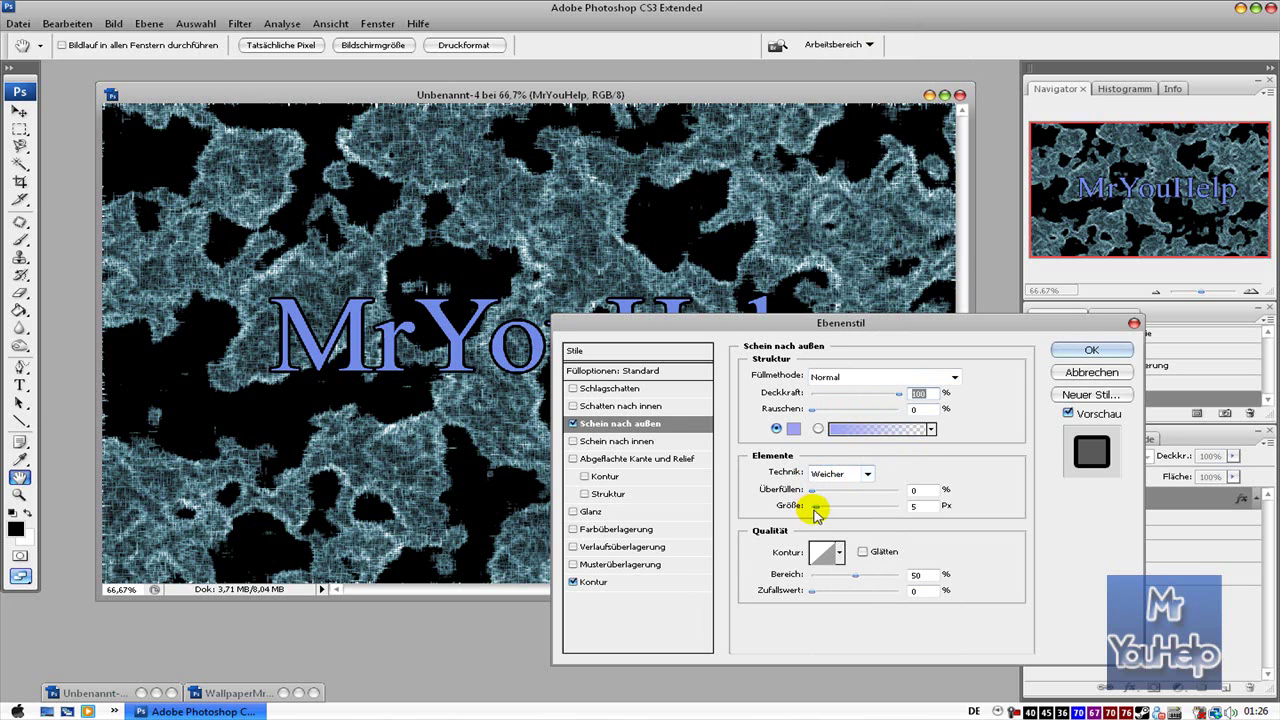
mouse_move(820, 508)
mouse_down()
mouse_move(834, 508)
mouse_move(822, 492)
mouse_up()
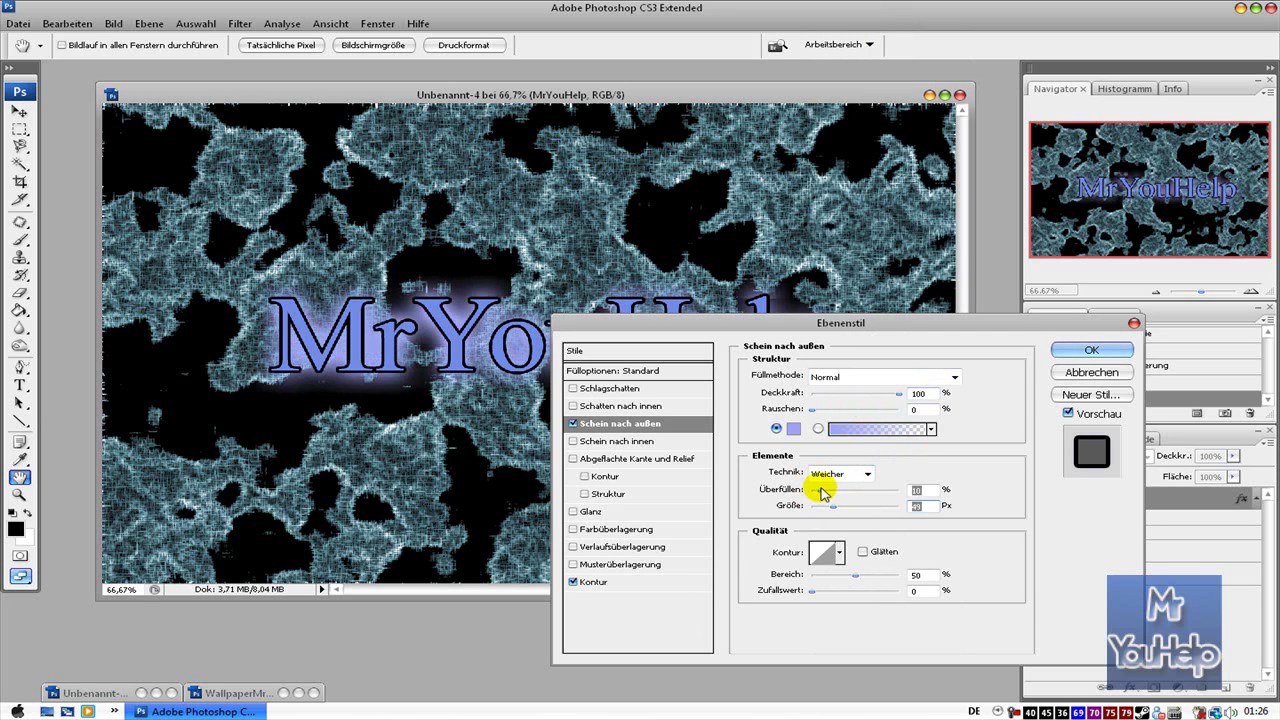
click(1091, 349)
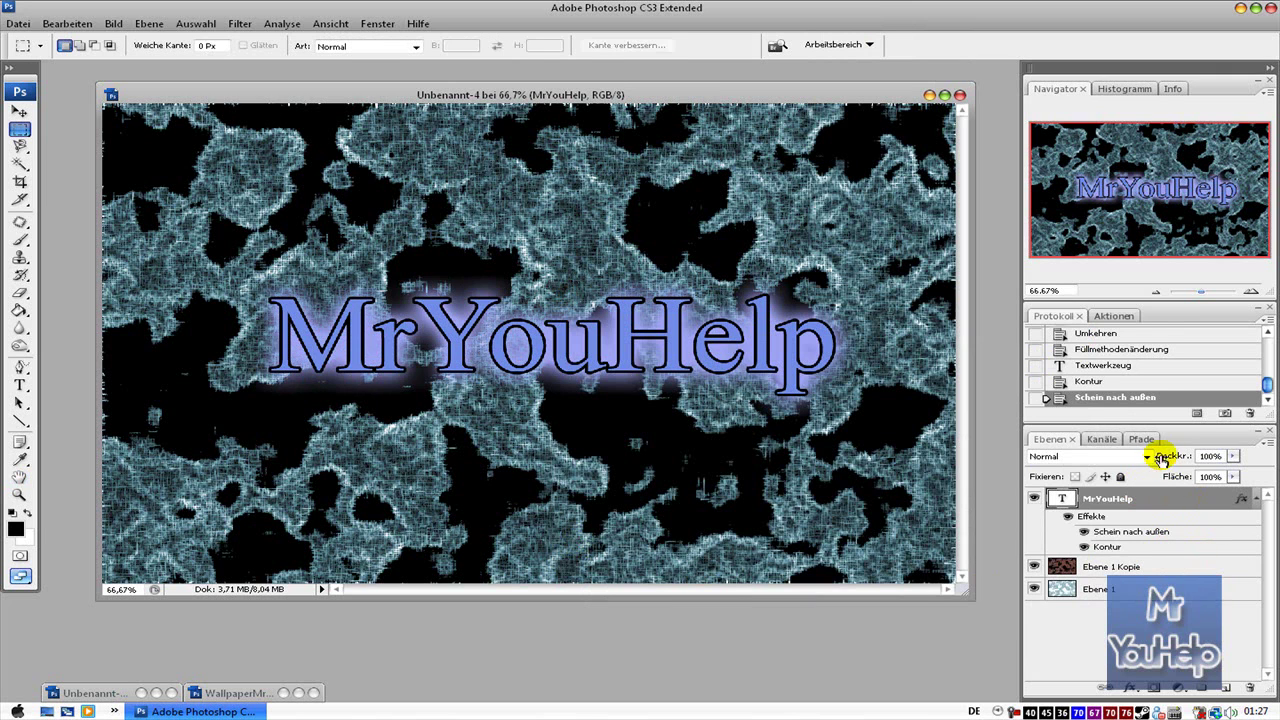
- Try Farbig nachbelichten and Farbig abwedeln blend modes on the text layer
click(1146, 457)
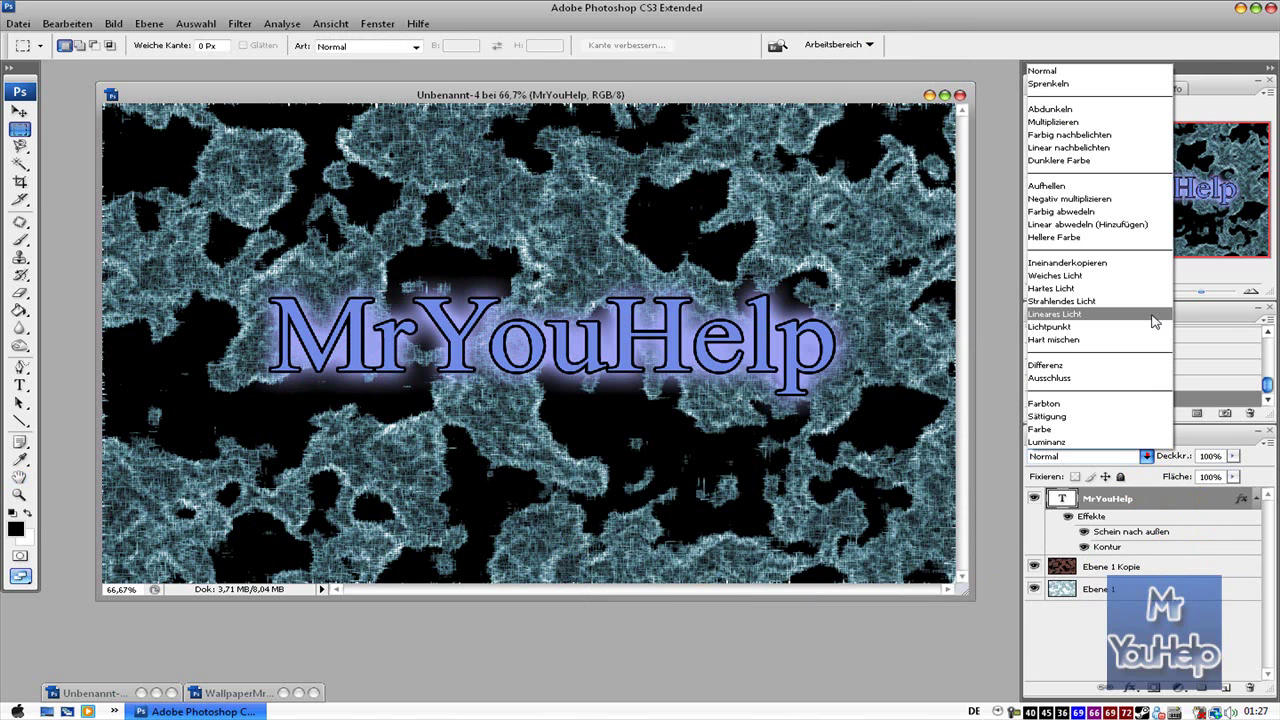
click(1134, 135)
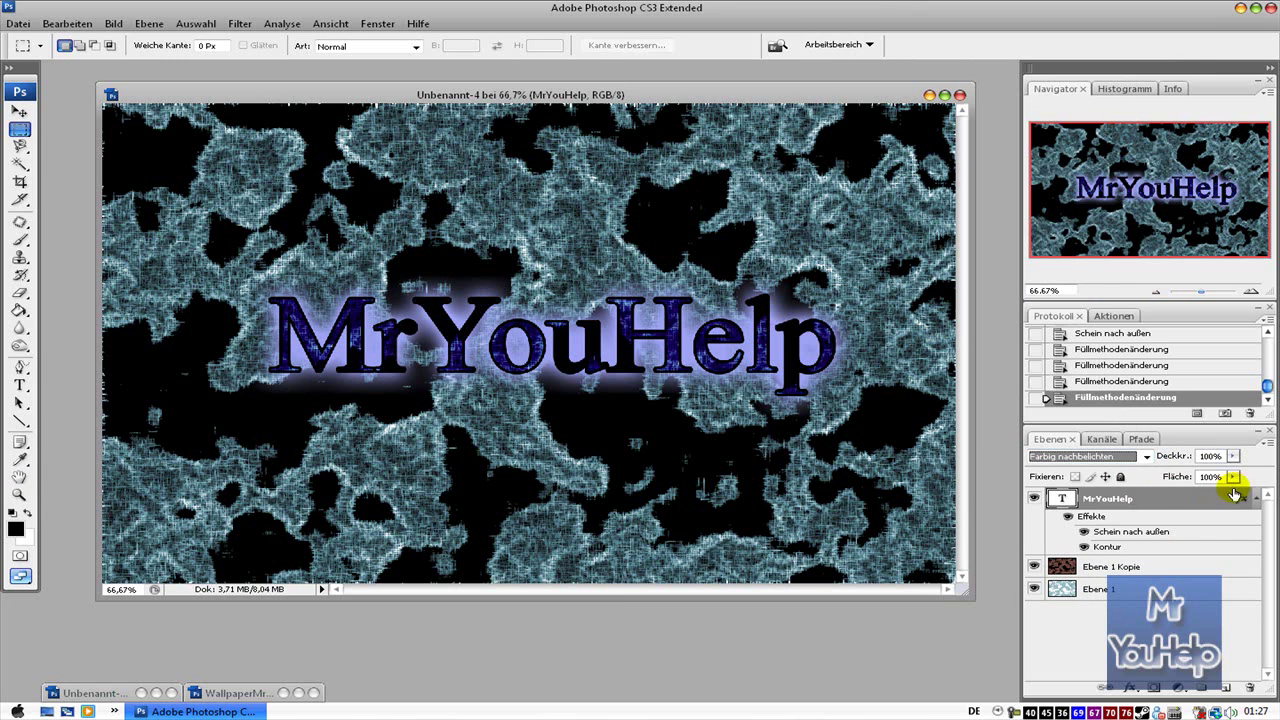
click(1124, 459)
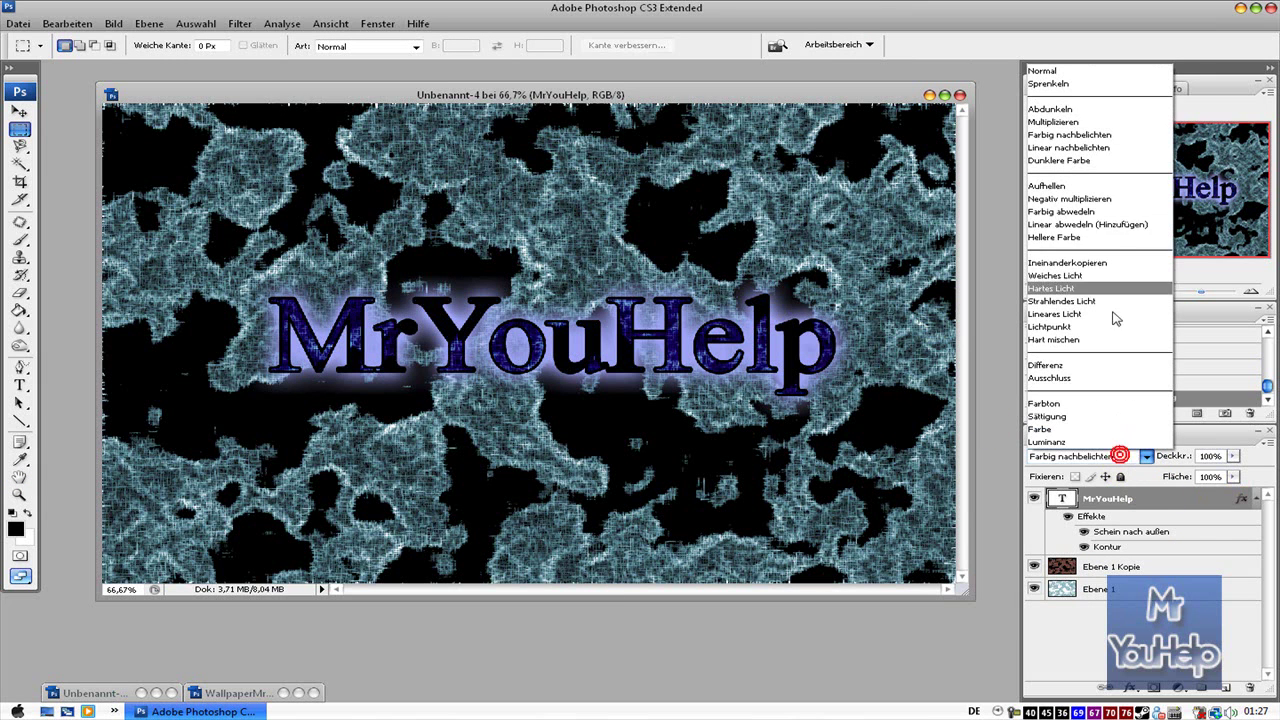
click(1126, 215)
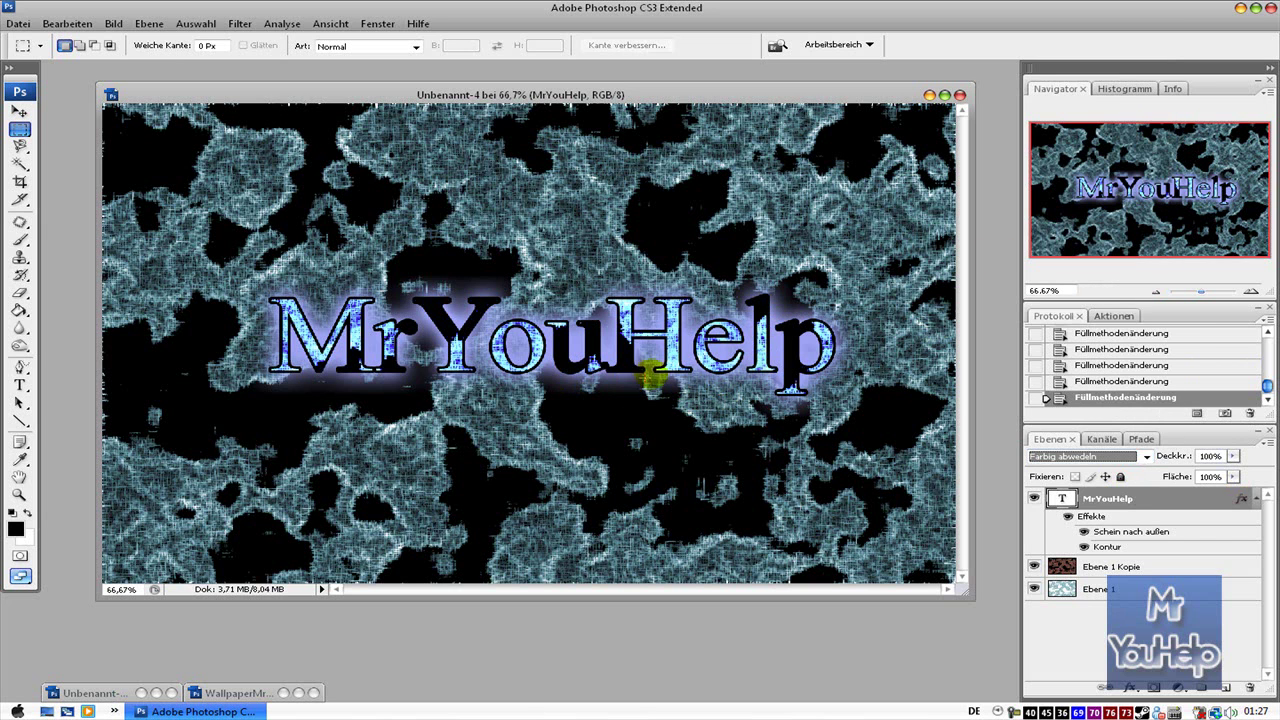
click(1129, 458)
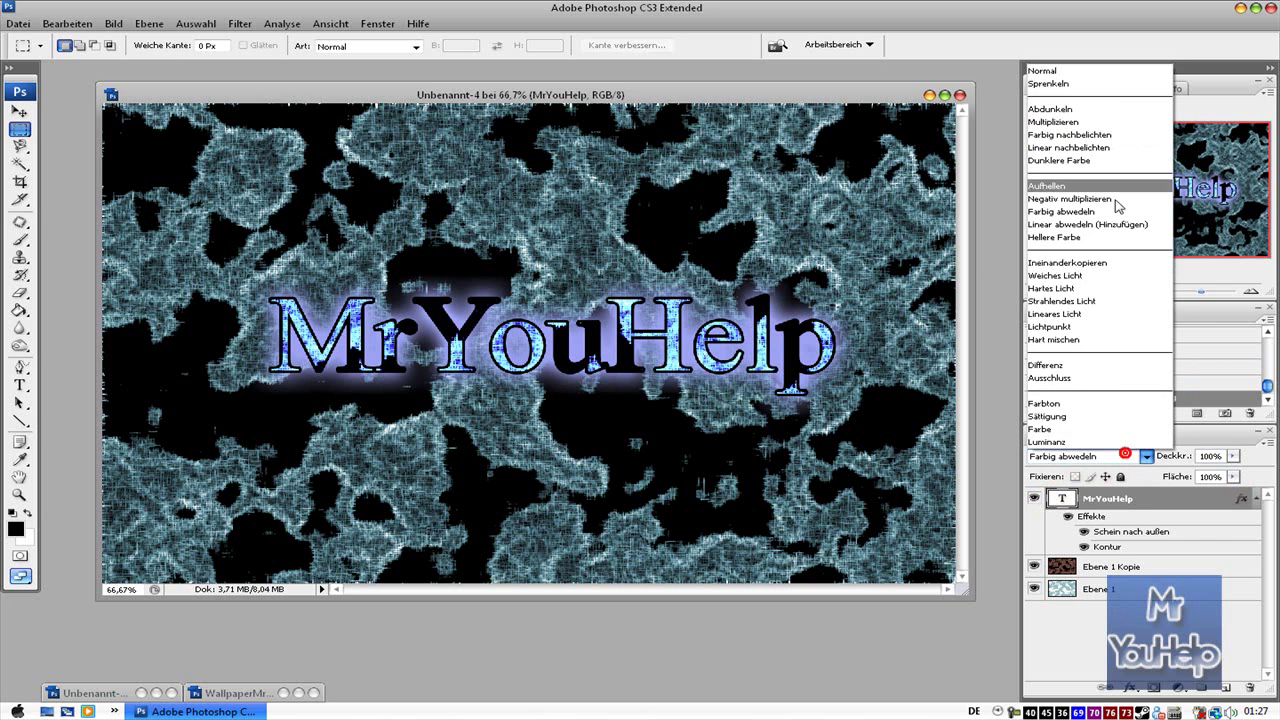
click(1130, 67)
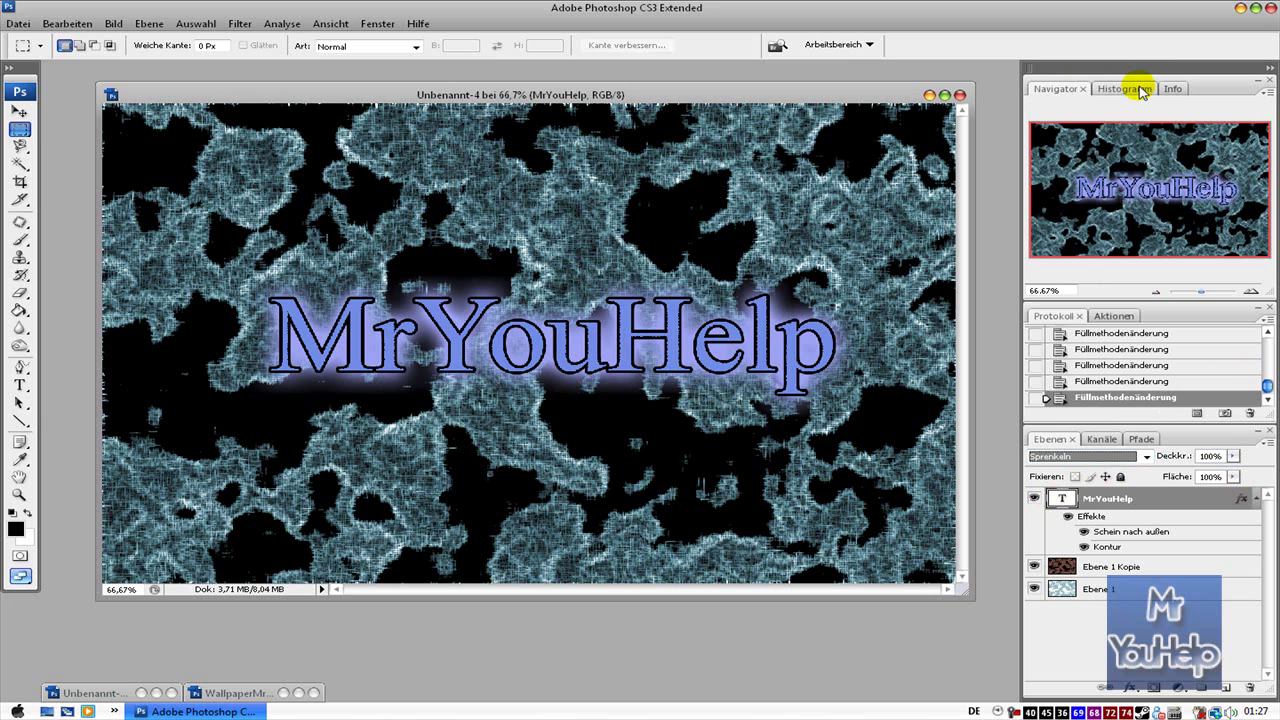
- Step through blend modes and settle on Ineinanderkopieren for the text layer
key(Down)
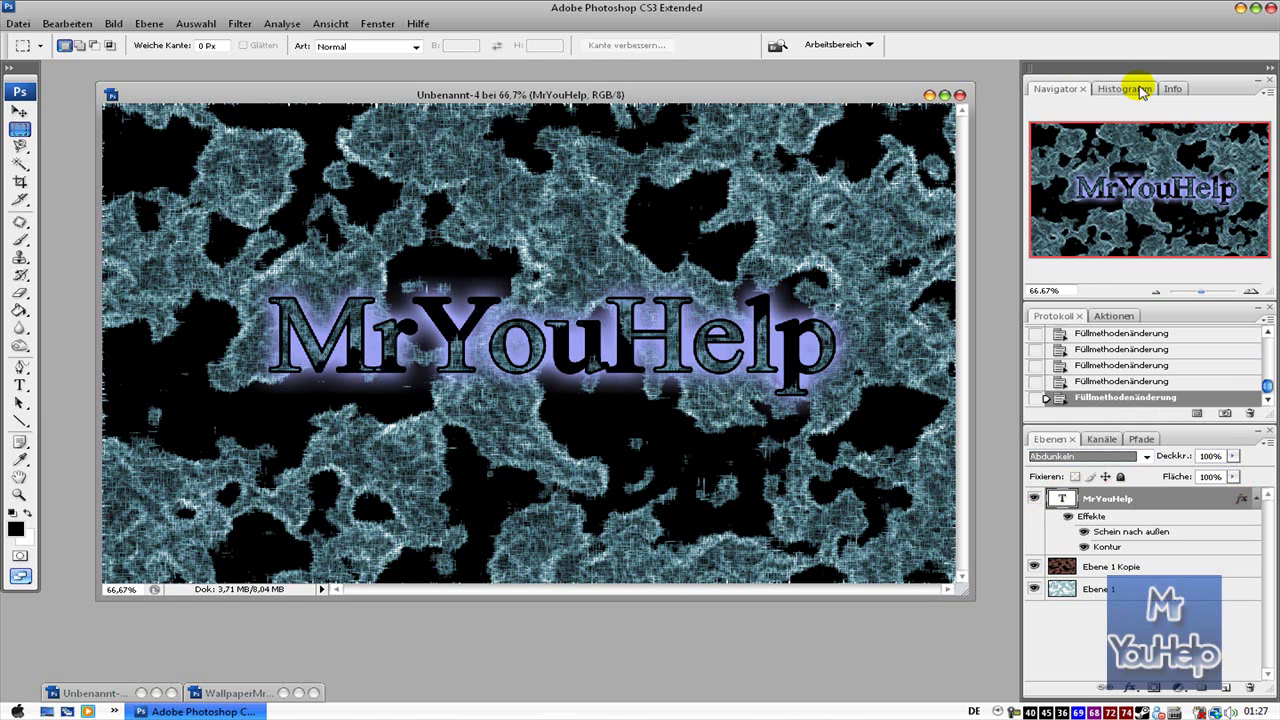
key(Down)
key(Down)
key(Down)
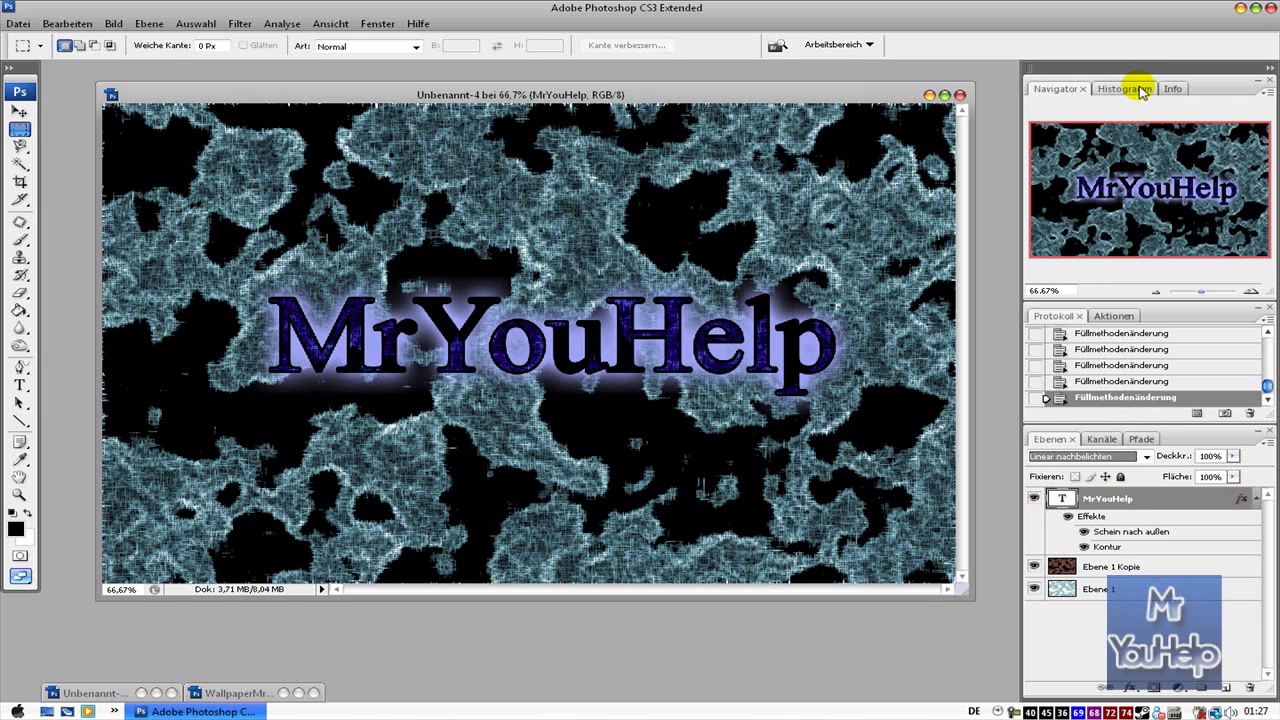
key(Down)
key(Down)
key(Down)
key(Down)
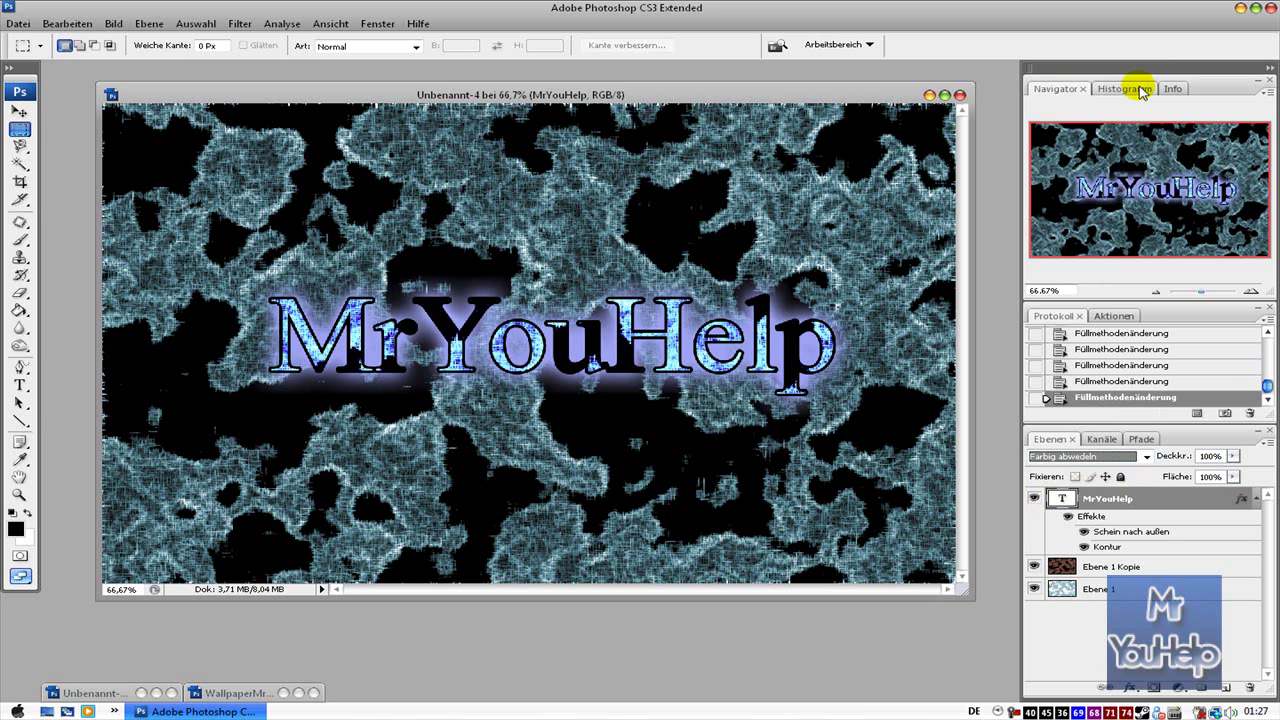
key(Down)
key(Down)
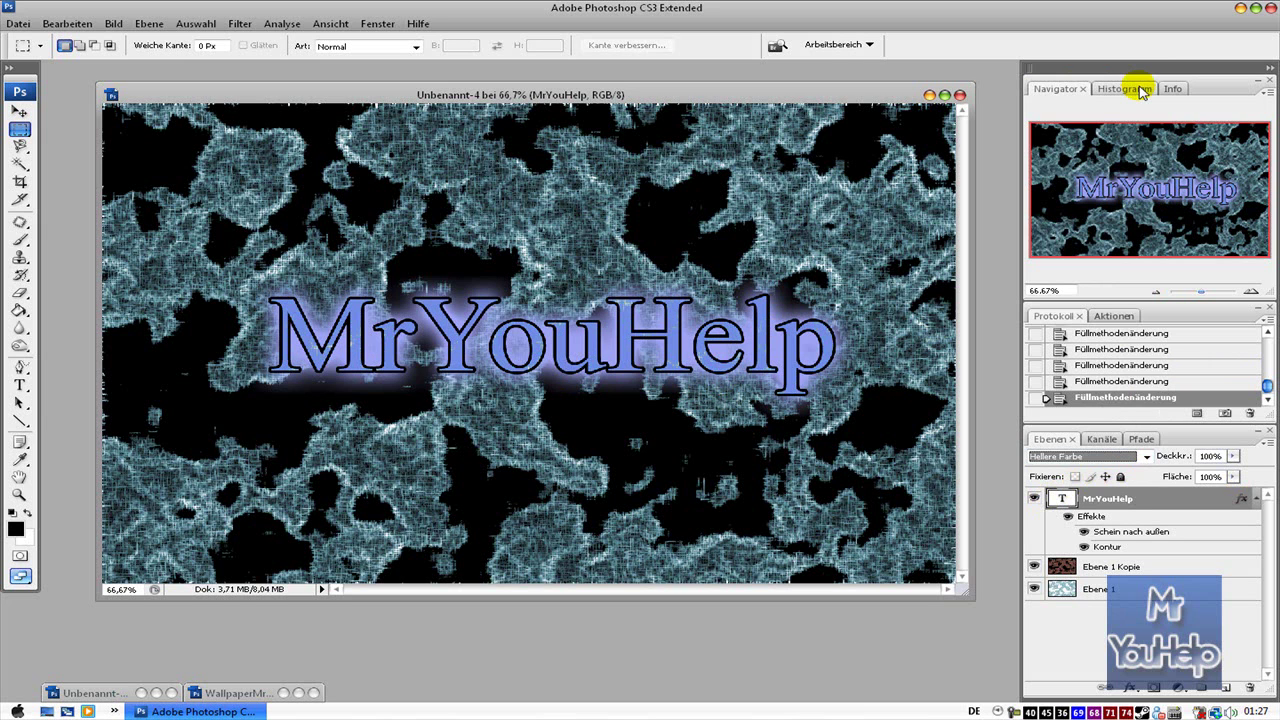
key(Down)
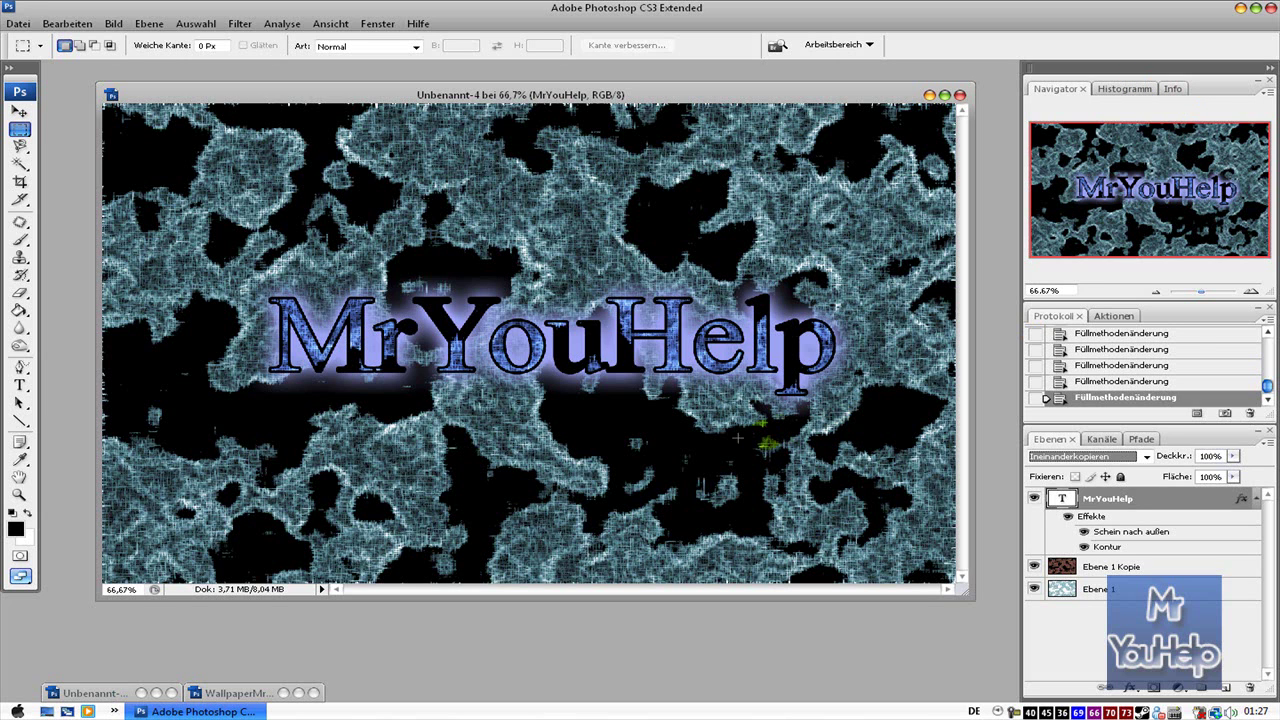
click(596, 357)
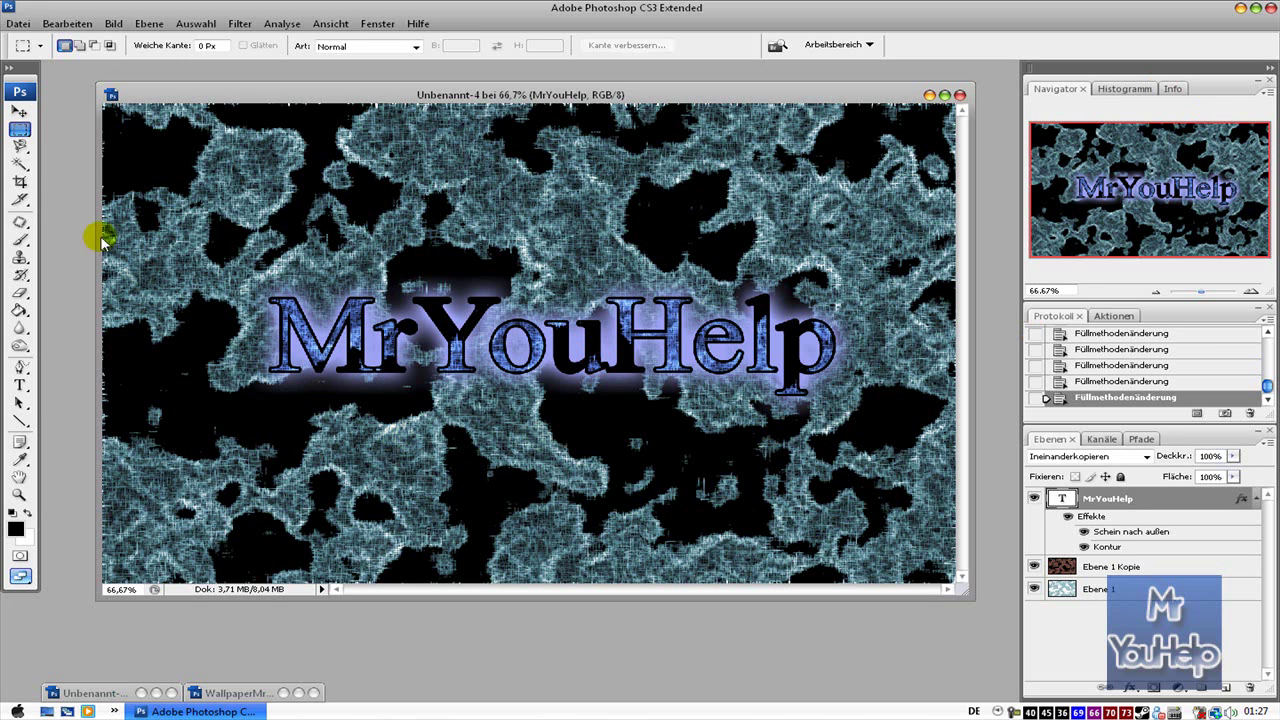
- Load the MrYouHelp text layer as a selection and invert it with Auswahl umkehren
click(1111, 509)
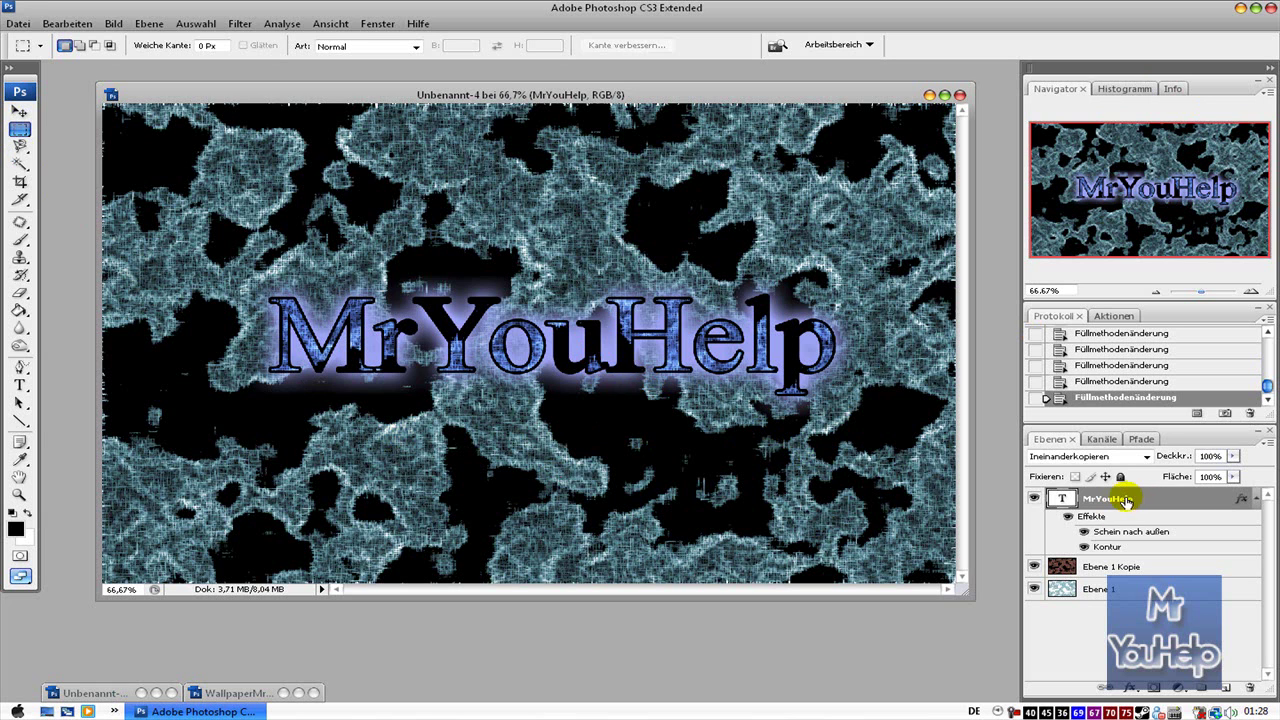
ctrl+click(1062, 500)
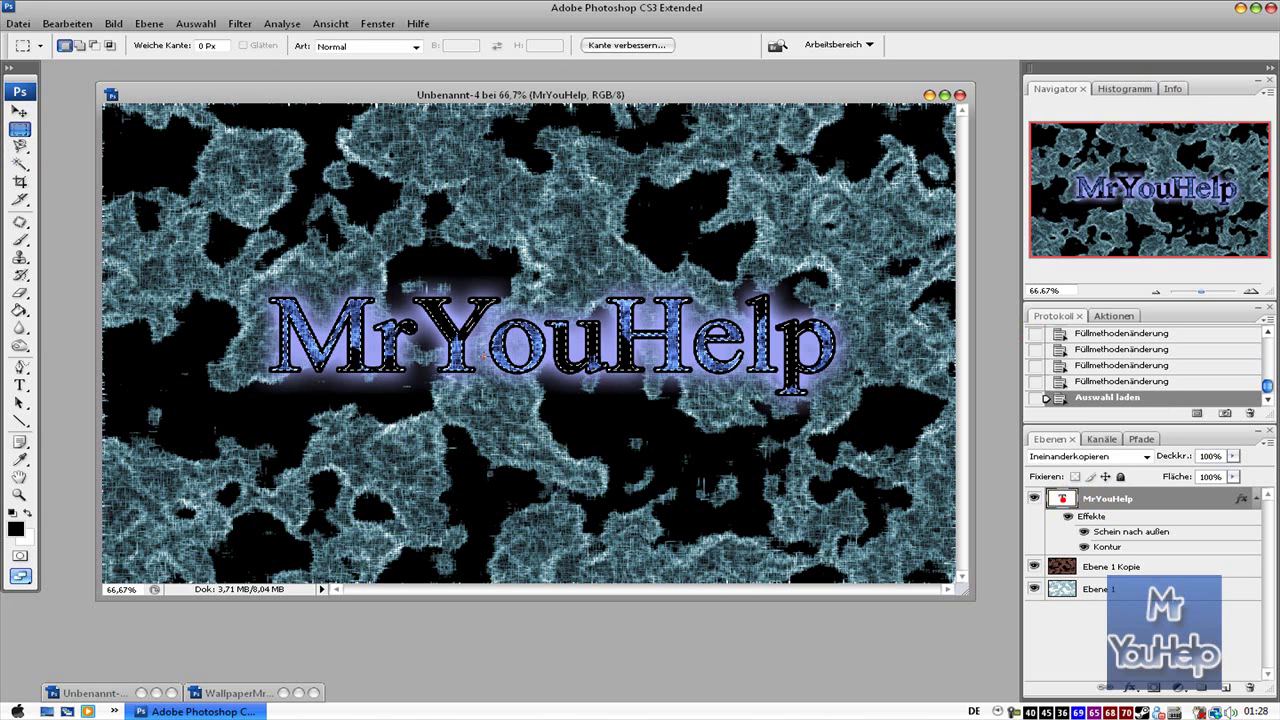
right_click(545, 264)
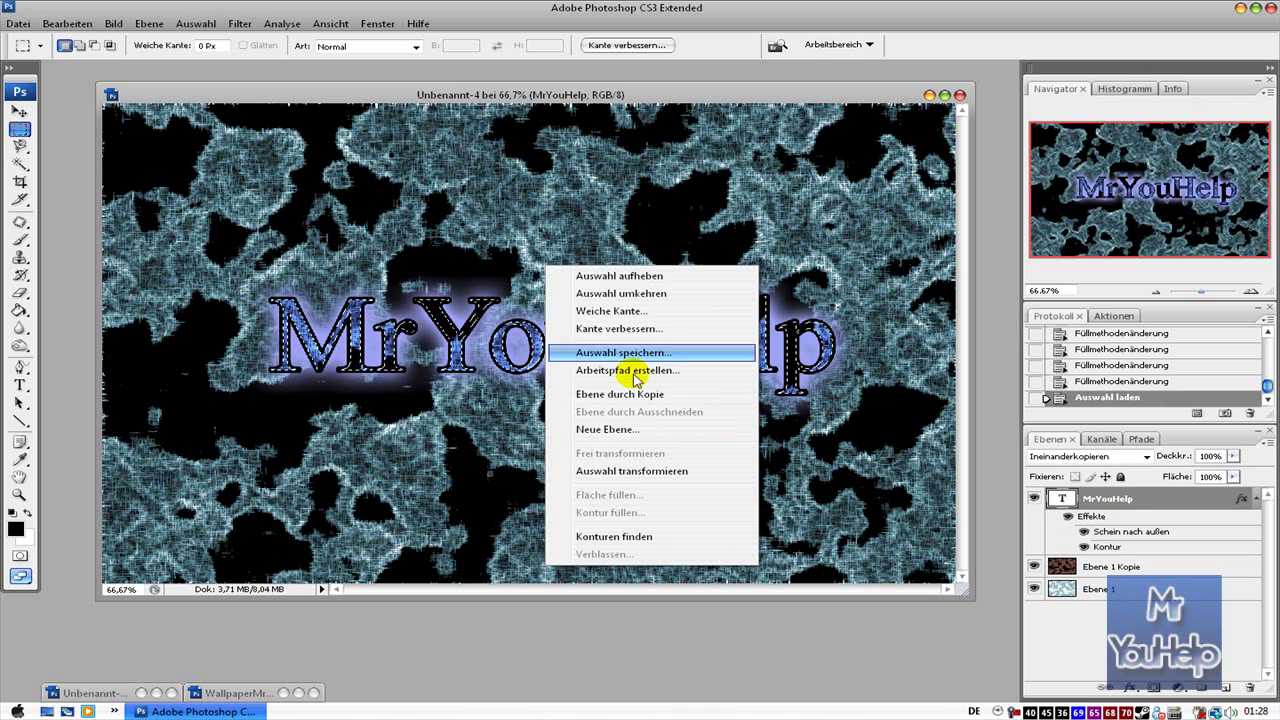
click(652, 294)
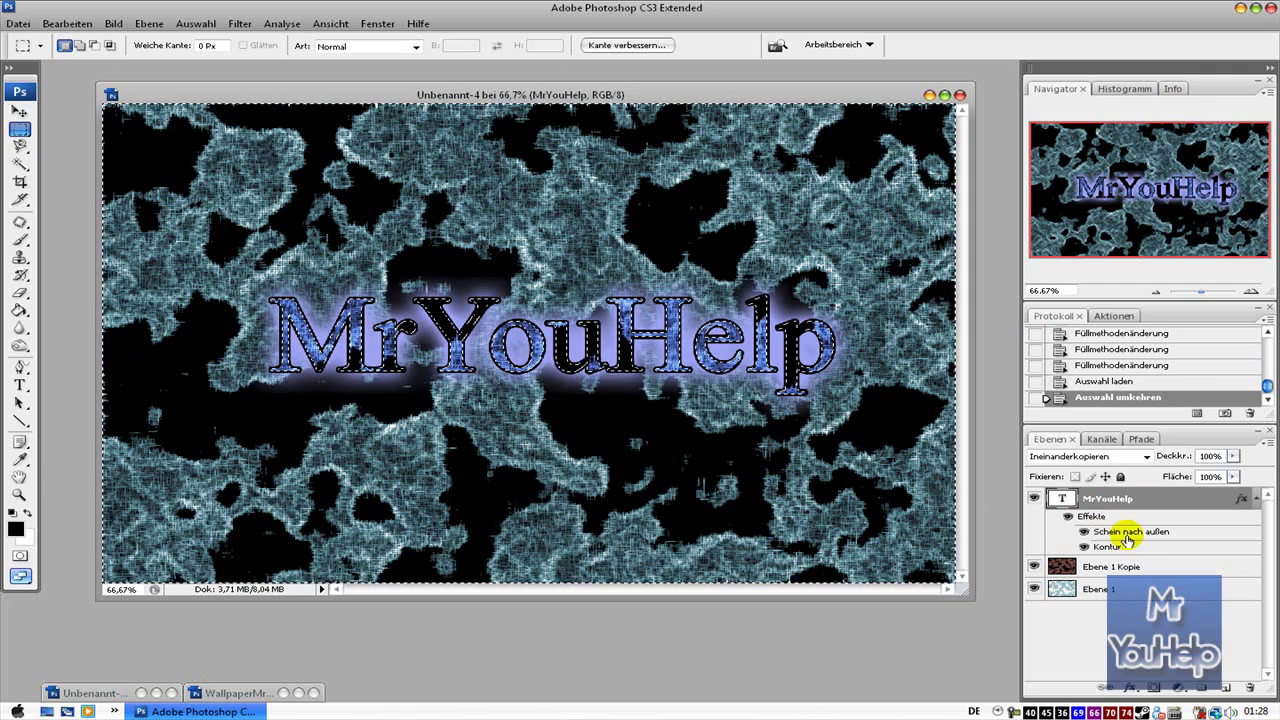
- Apply a small-radius Gaussian blur to the Ebene 1 Kopie texture, then clear the selection
click(1113, 568)
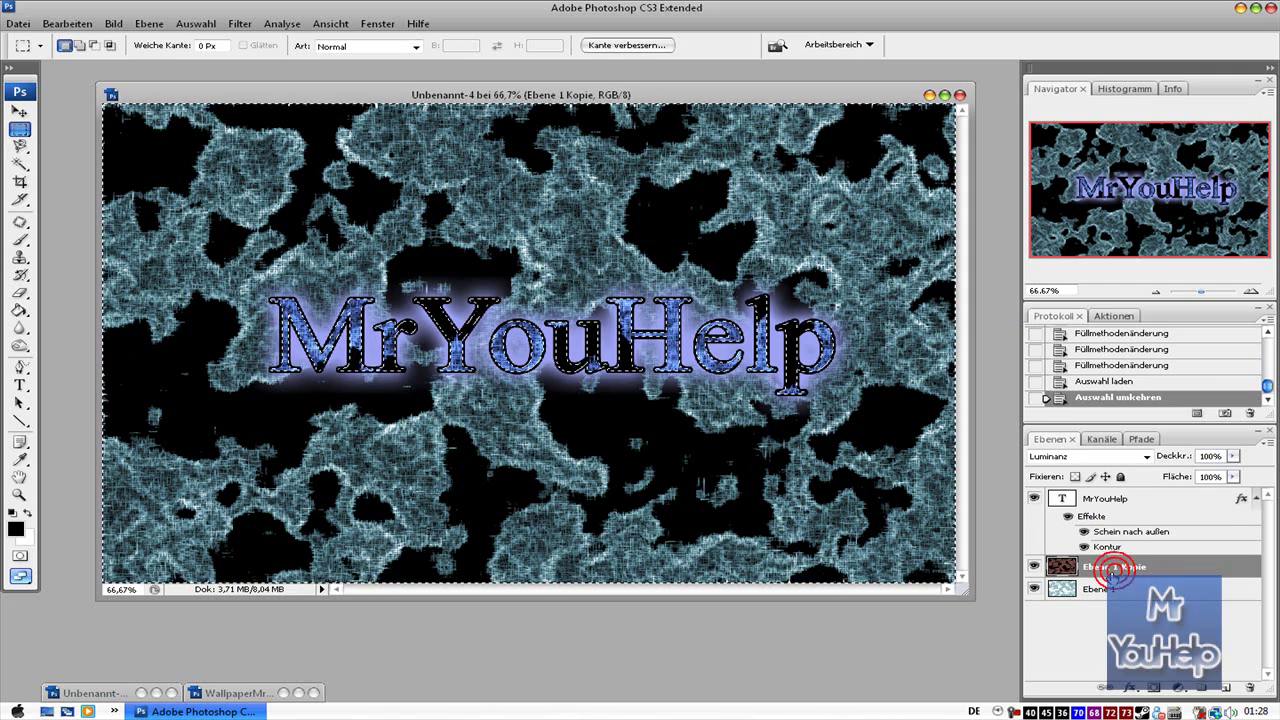
click(240, 23)
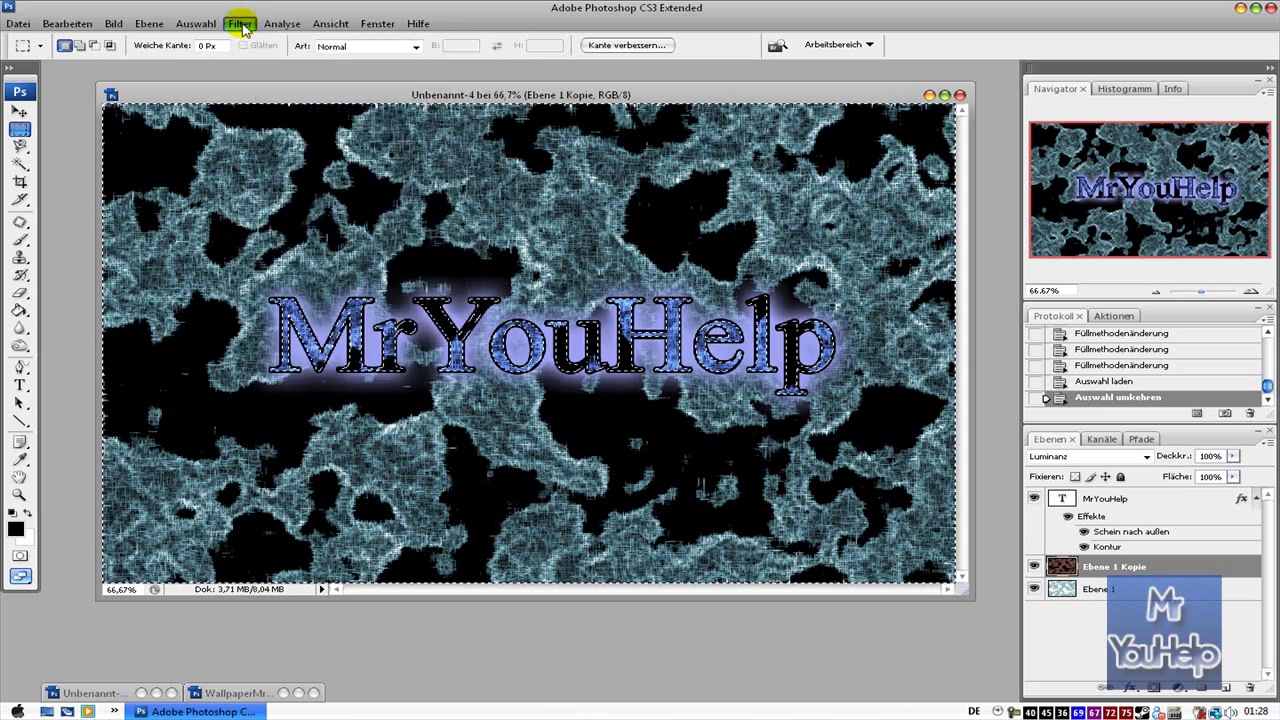
mouse_move(292, 322)
click(590, 385)
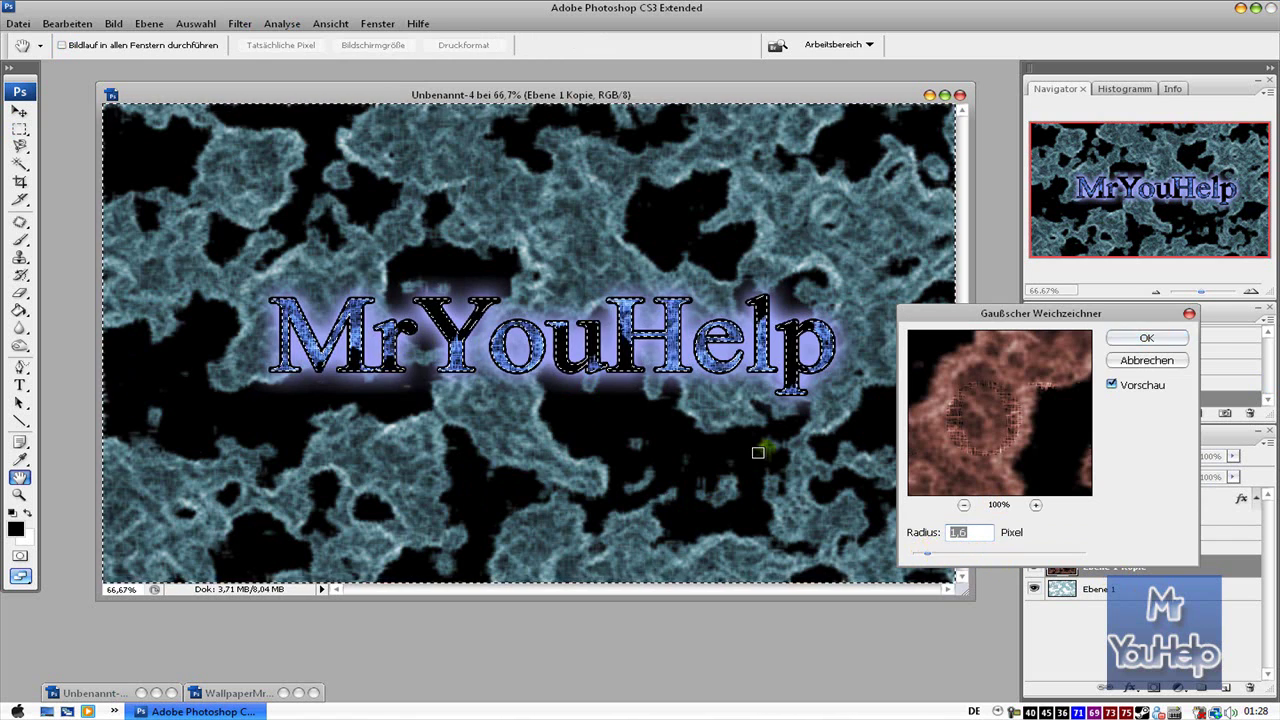
click(1145, 340)
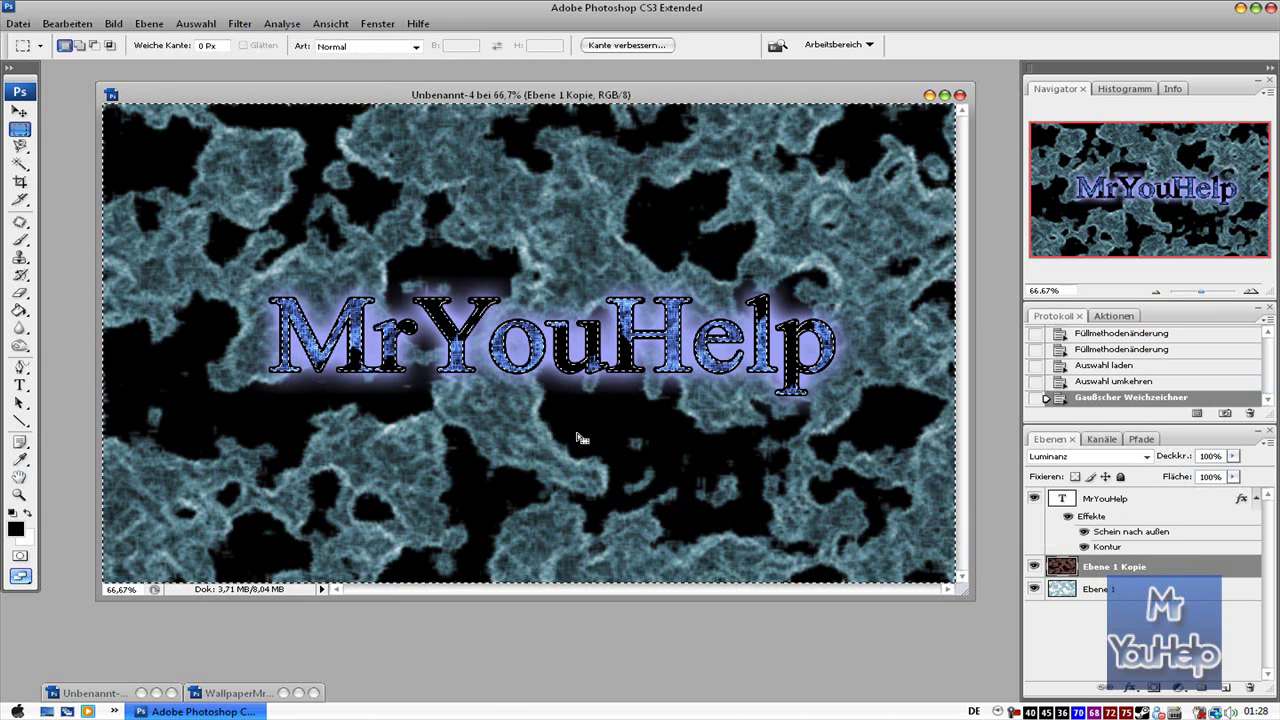
click(790, 460)
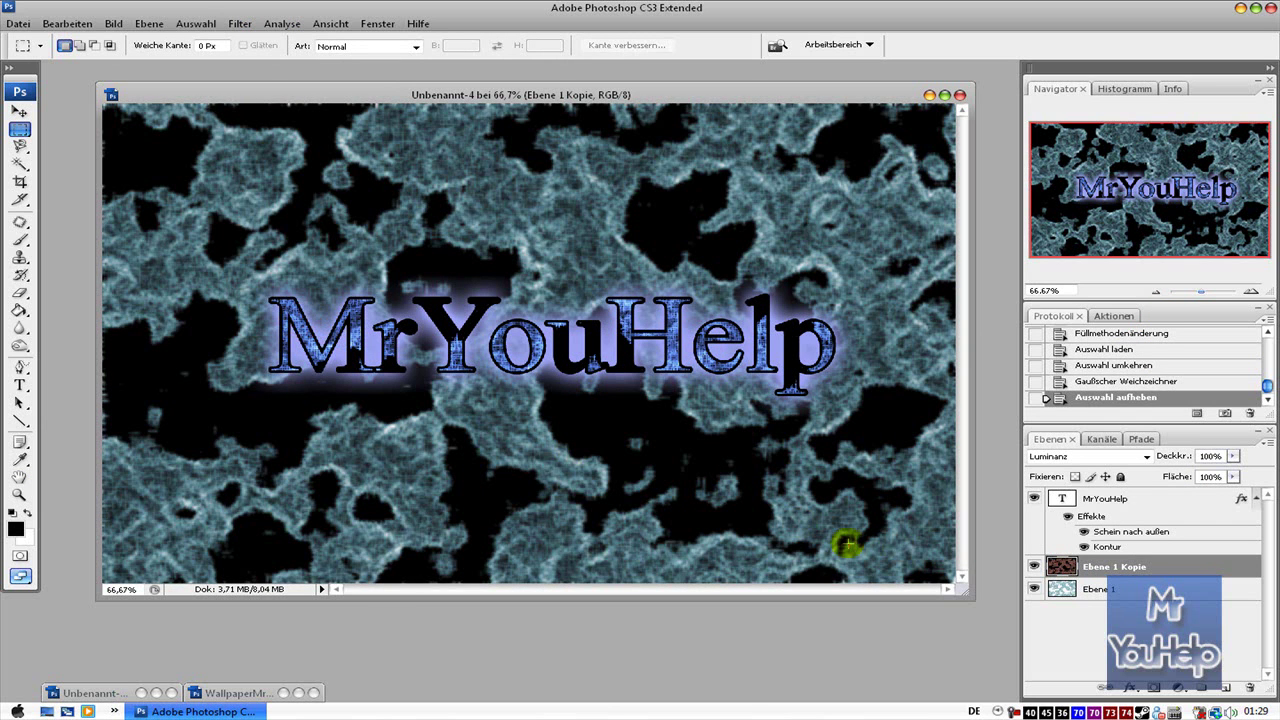
click(1159, 502)
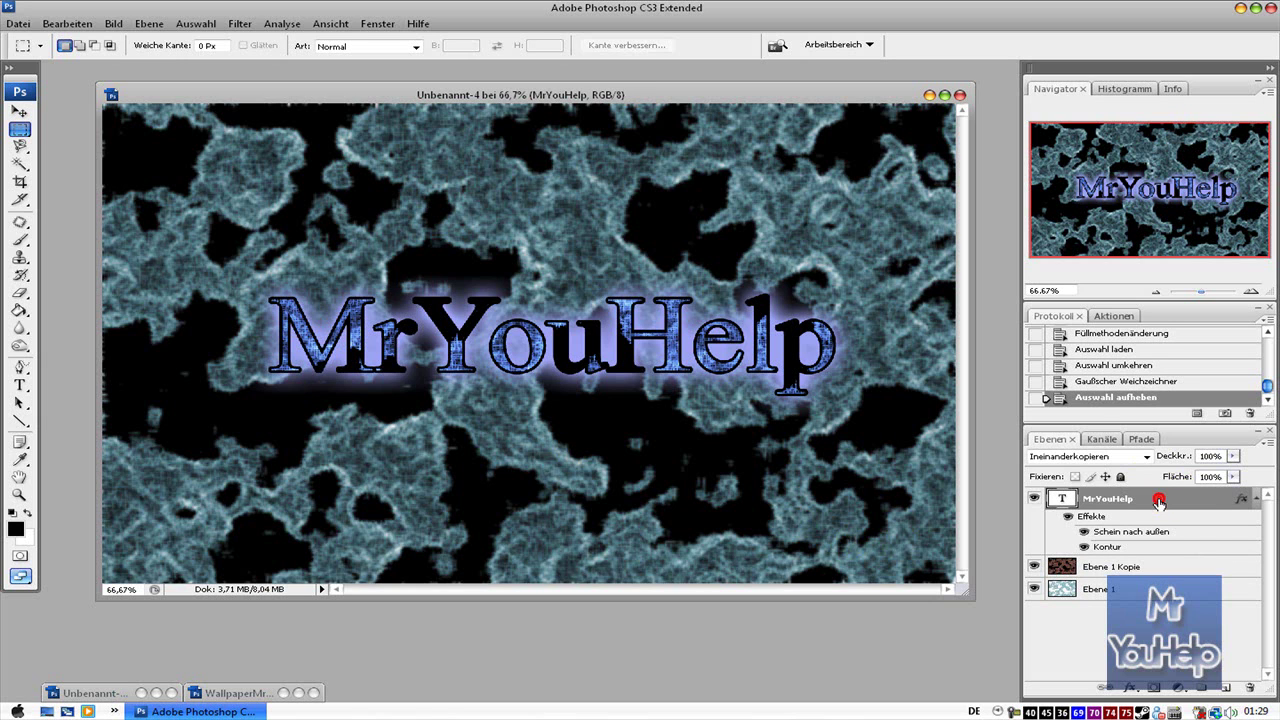